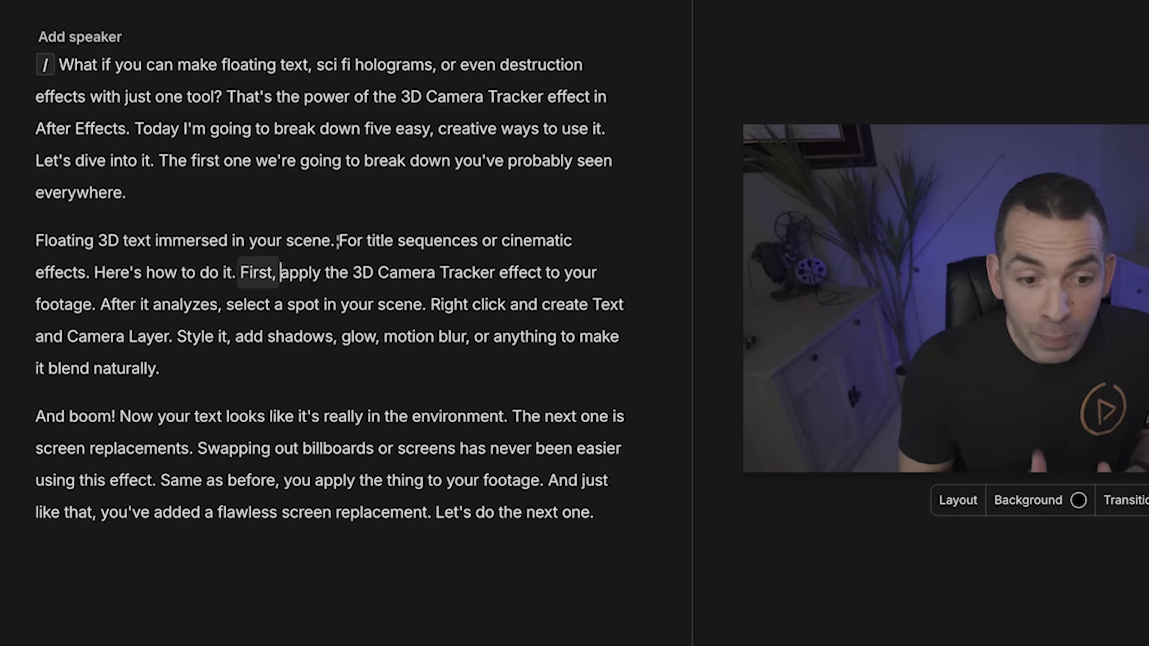
Delete the sentence "Here's how to do it." from the transcript and play back the edit.
drag(237, 273, 96, 277)
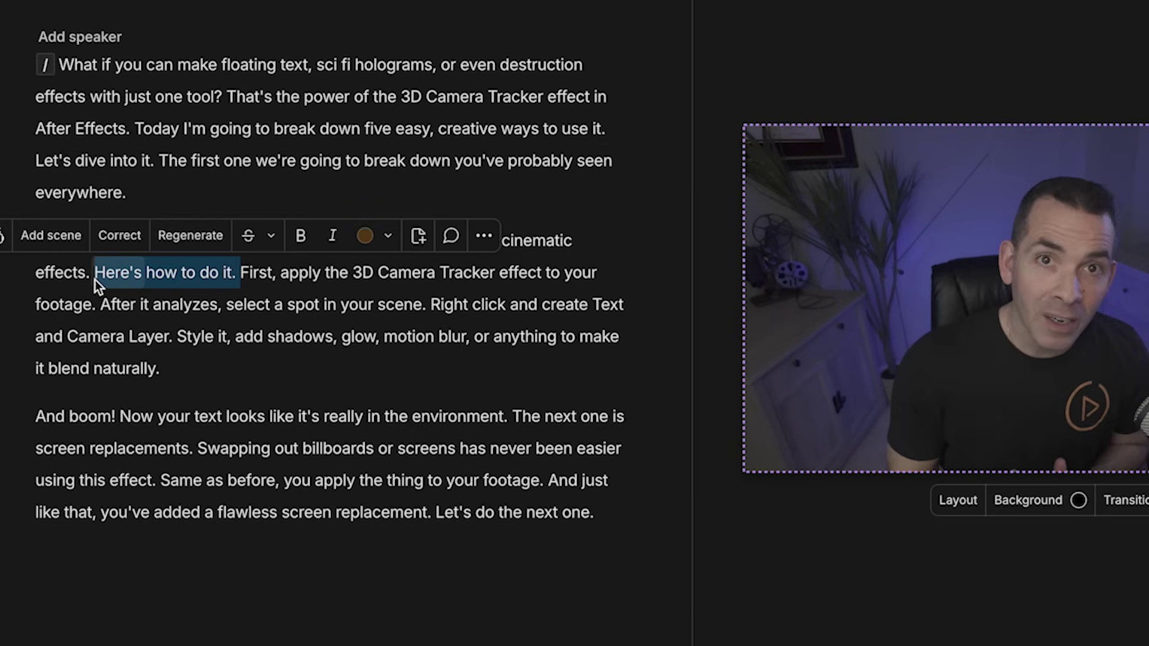
key(BackSpace)
key(space)
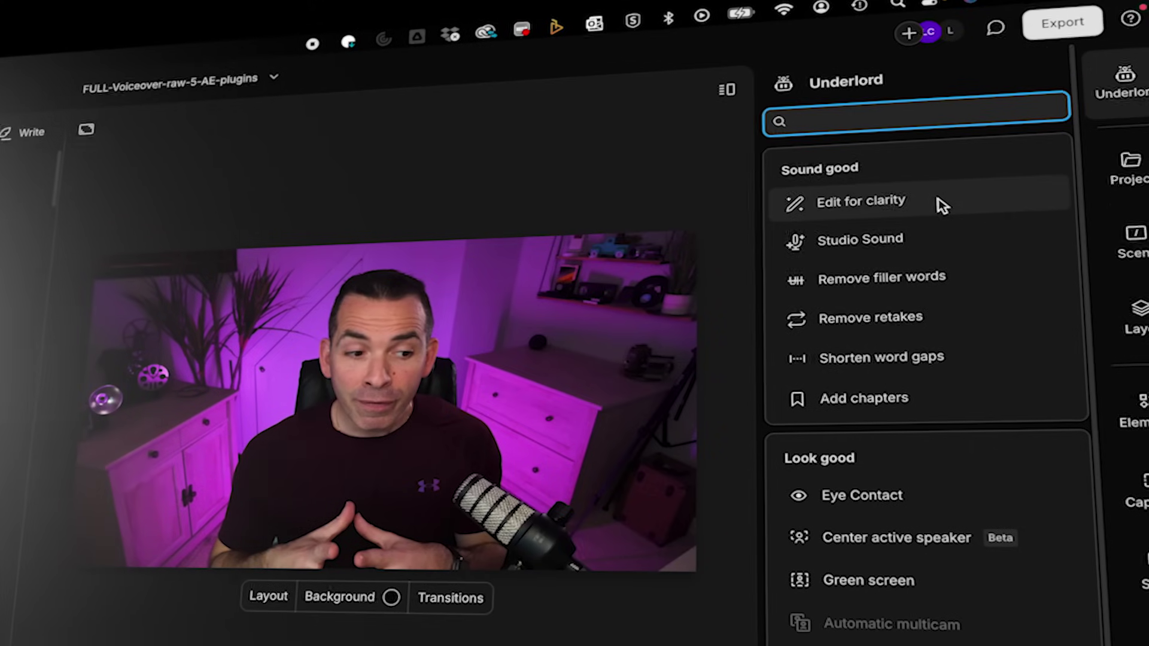
mouse_move(939, 206)
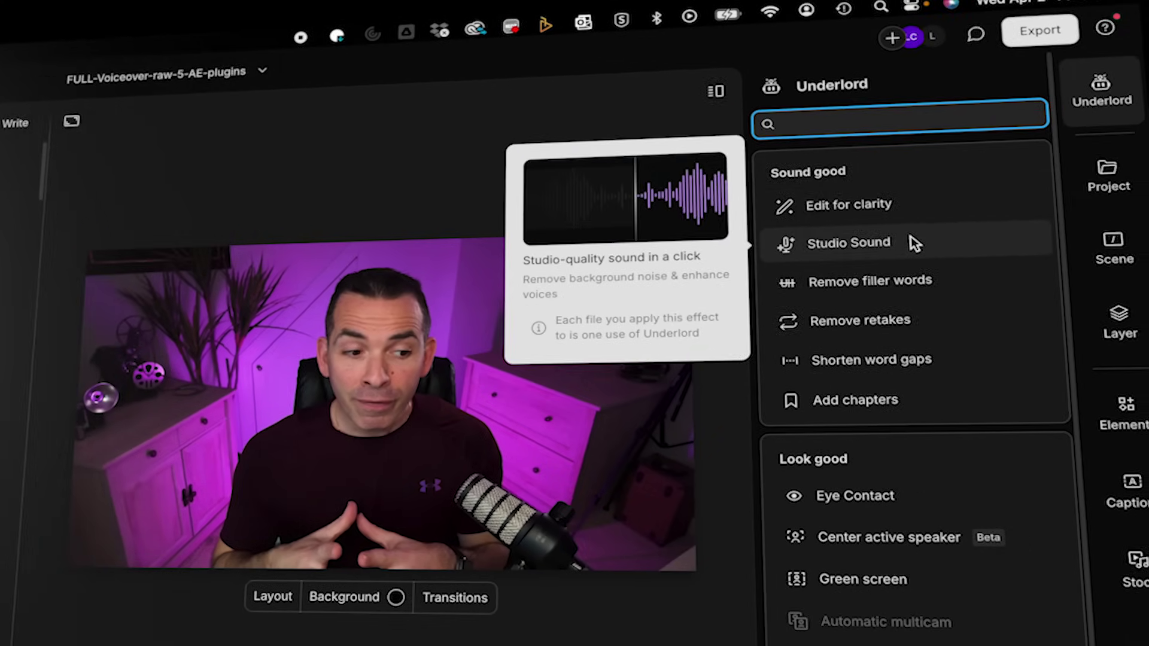
mouse_move(945, 281)
mouse_move(929, 327)
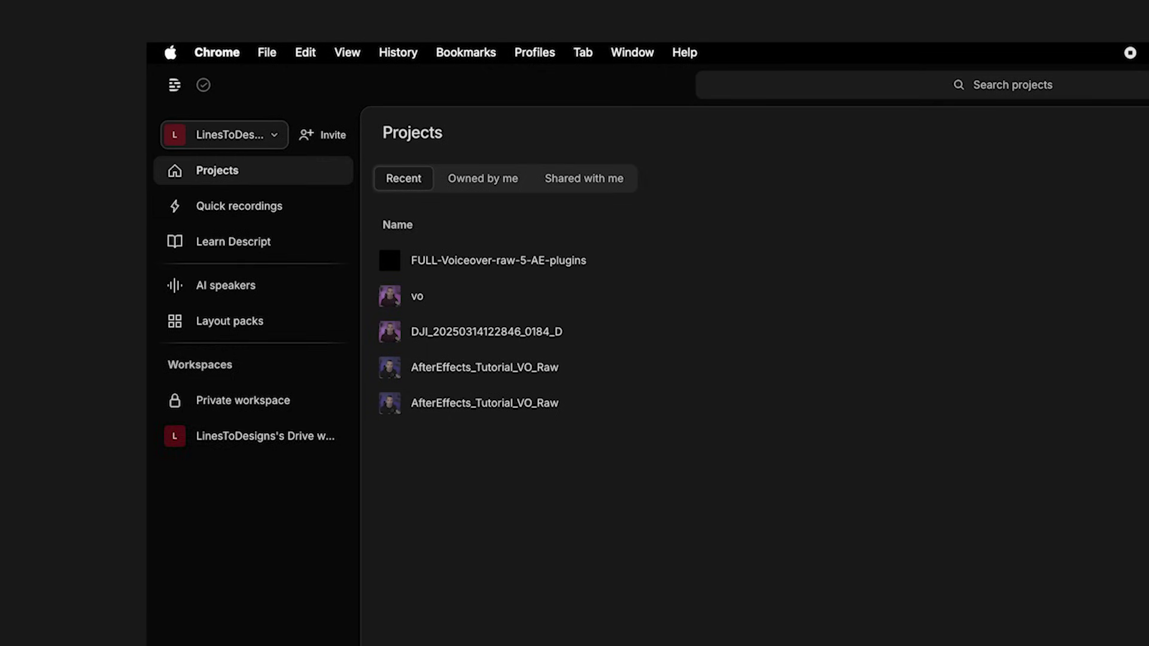
Create a new video project and import FULL-Voiceover-raw-5-AE-plugins.mp4 after previewing it.
click(936, 146)
click(919, 195)
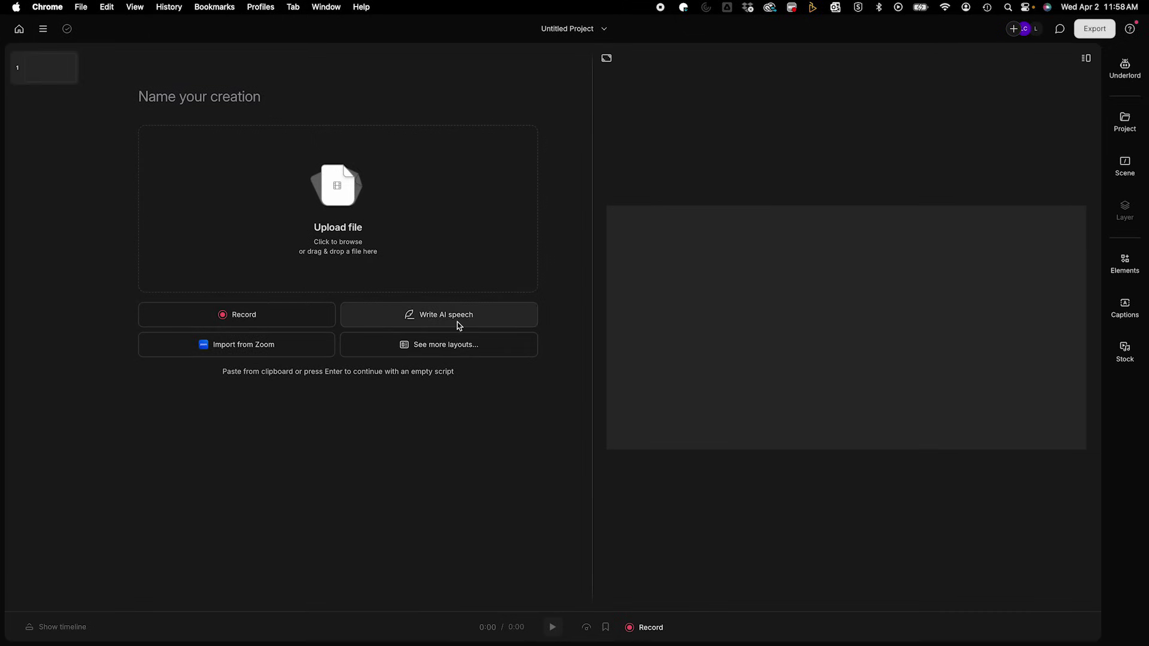
click(435, 235)
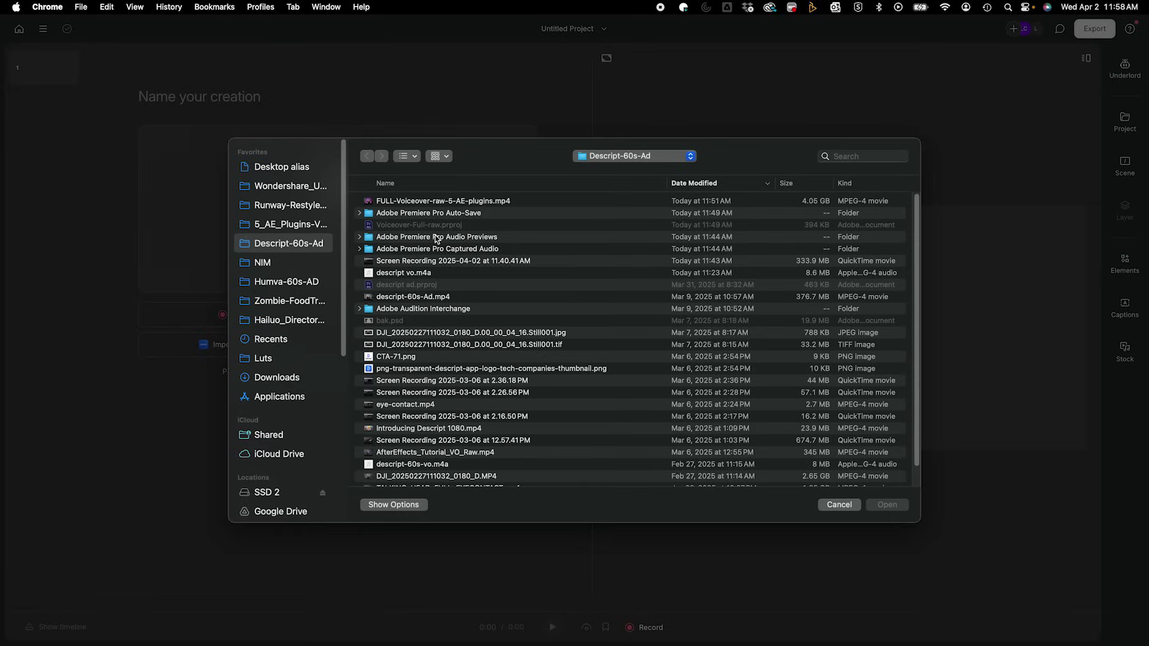
click(469, 199)
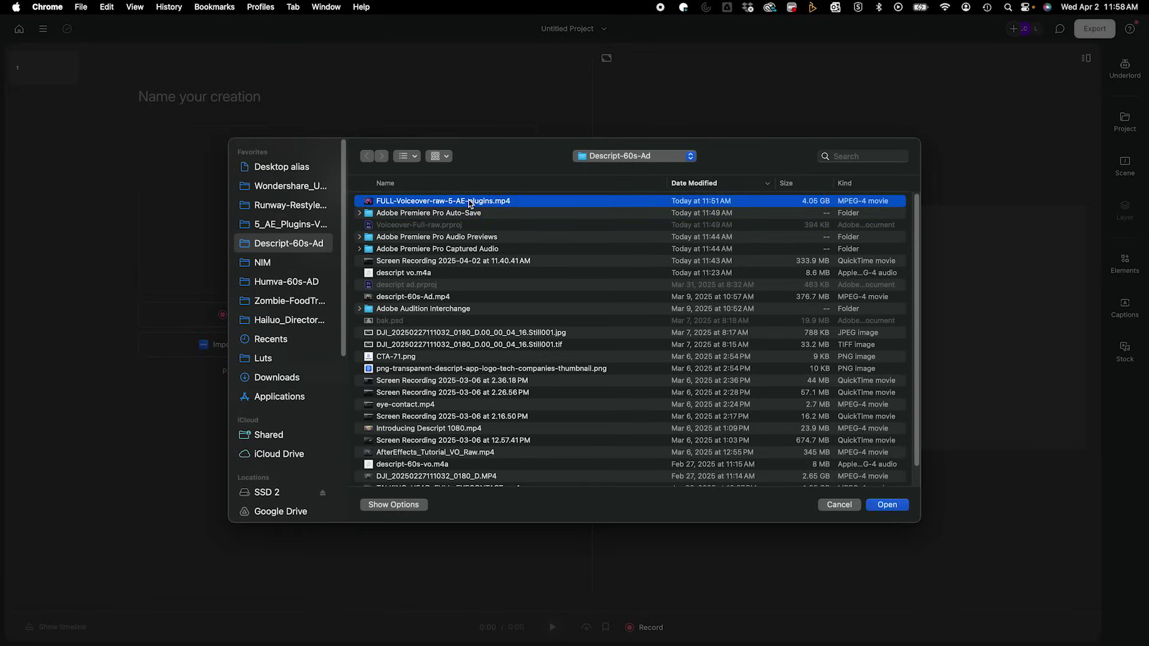
key(space)
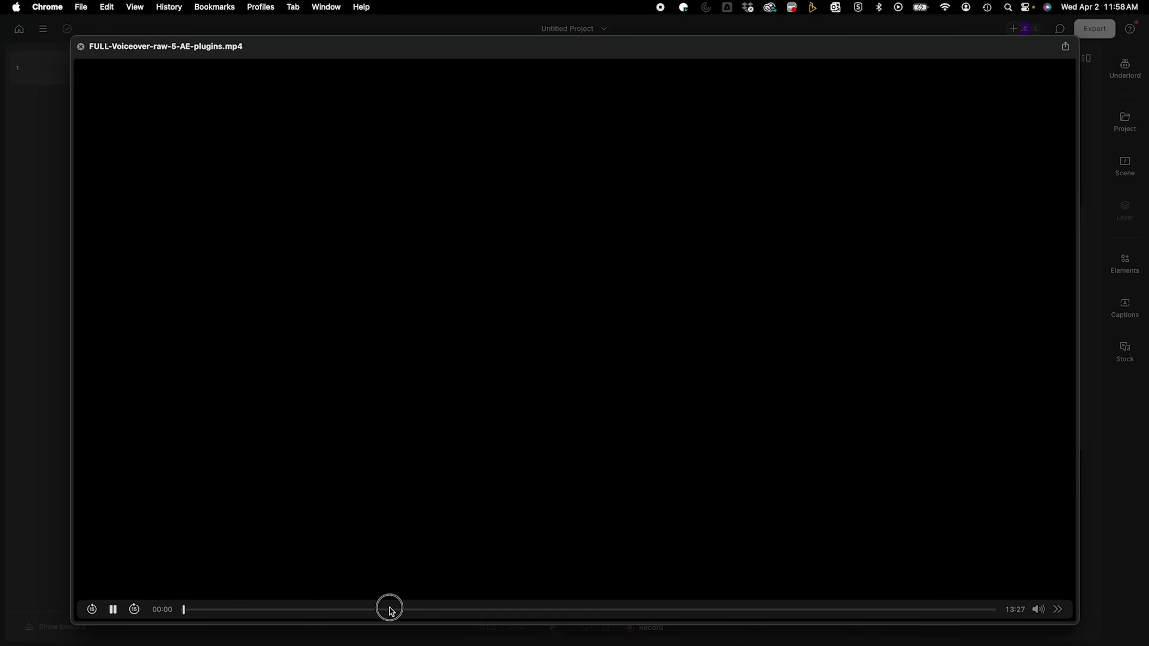
key(space)
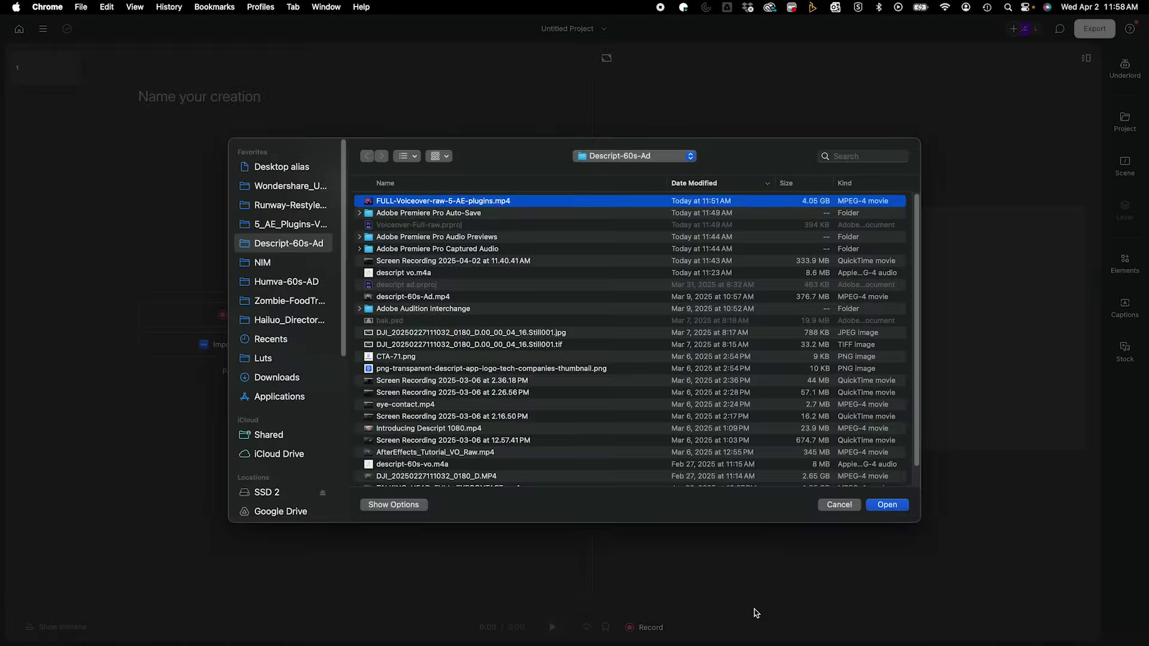
key(Return)
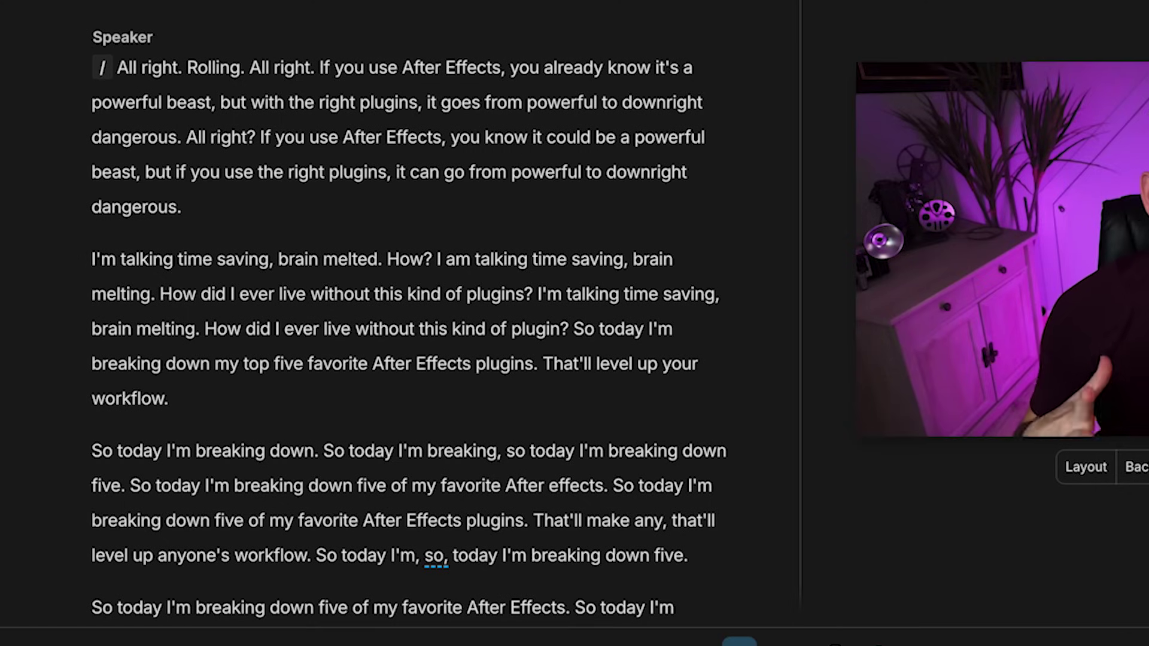
Stop playback and move the playhead near the start, before 'beast', 'plugins' and 00:05.2.
key(space)
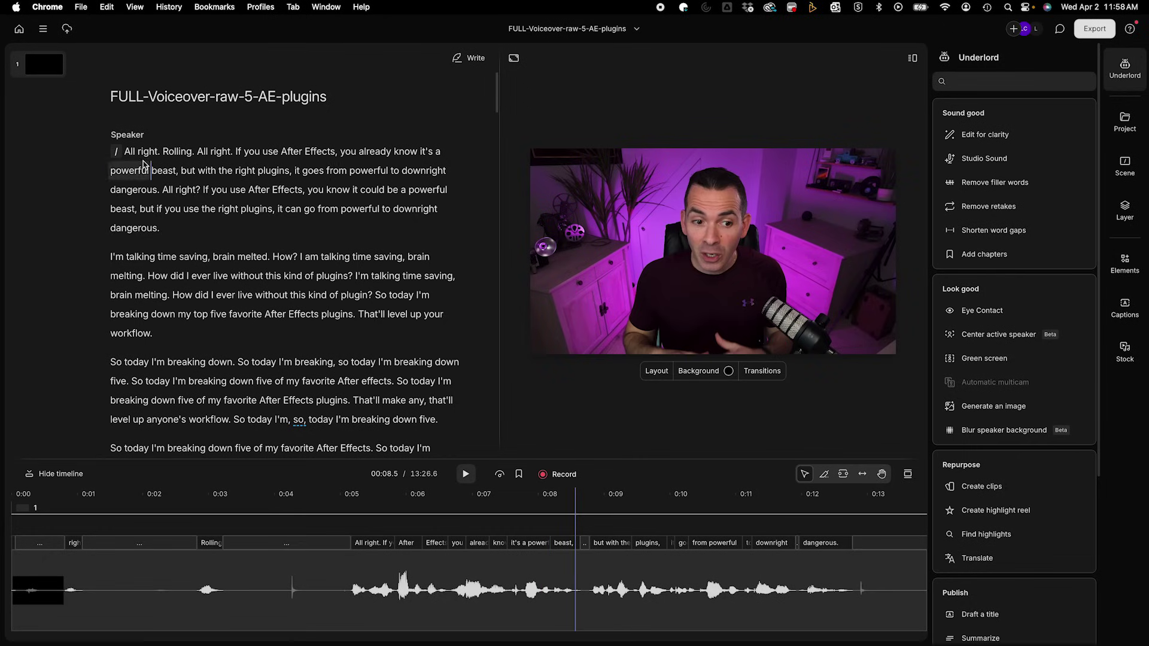
click(168, 100)
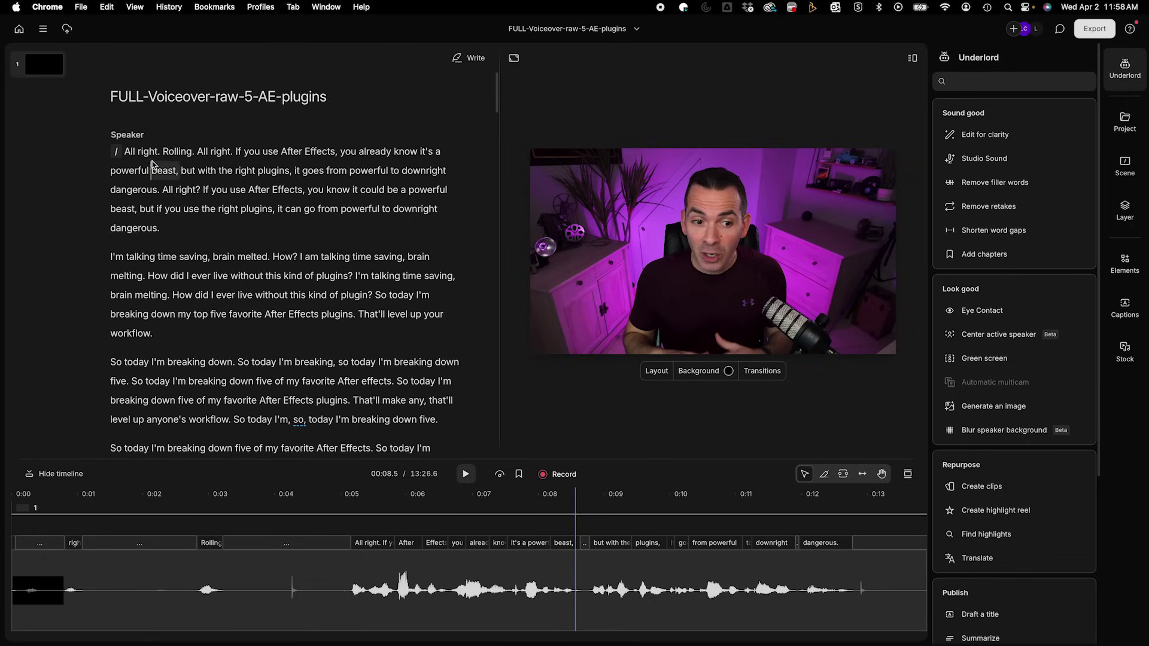
click(258, 170)
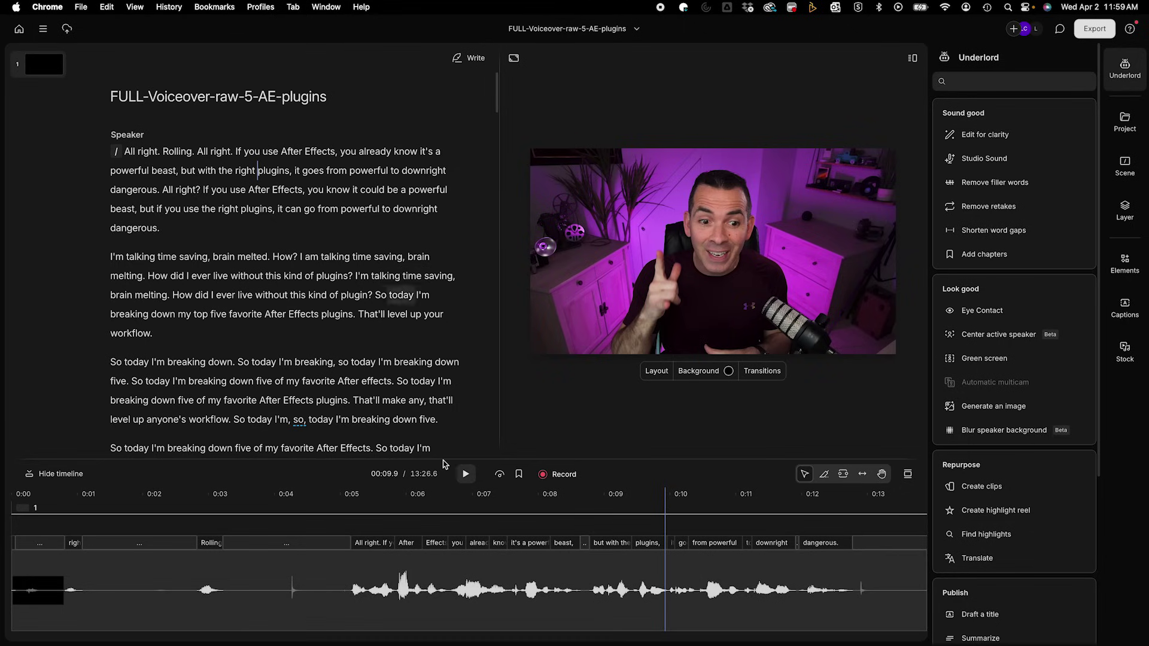
click(356, 531)
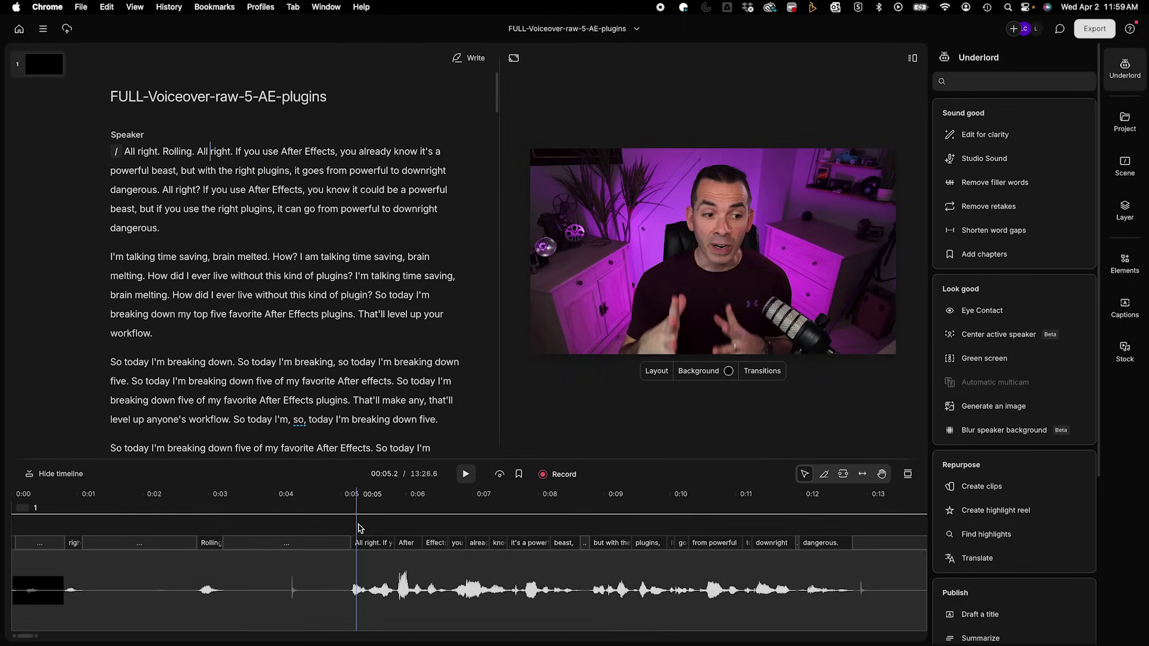
Scroll down the transcript to the 'Okay, blah, blah' line at 04:17.
scroll(284, 264, down, 10)
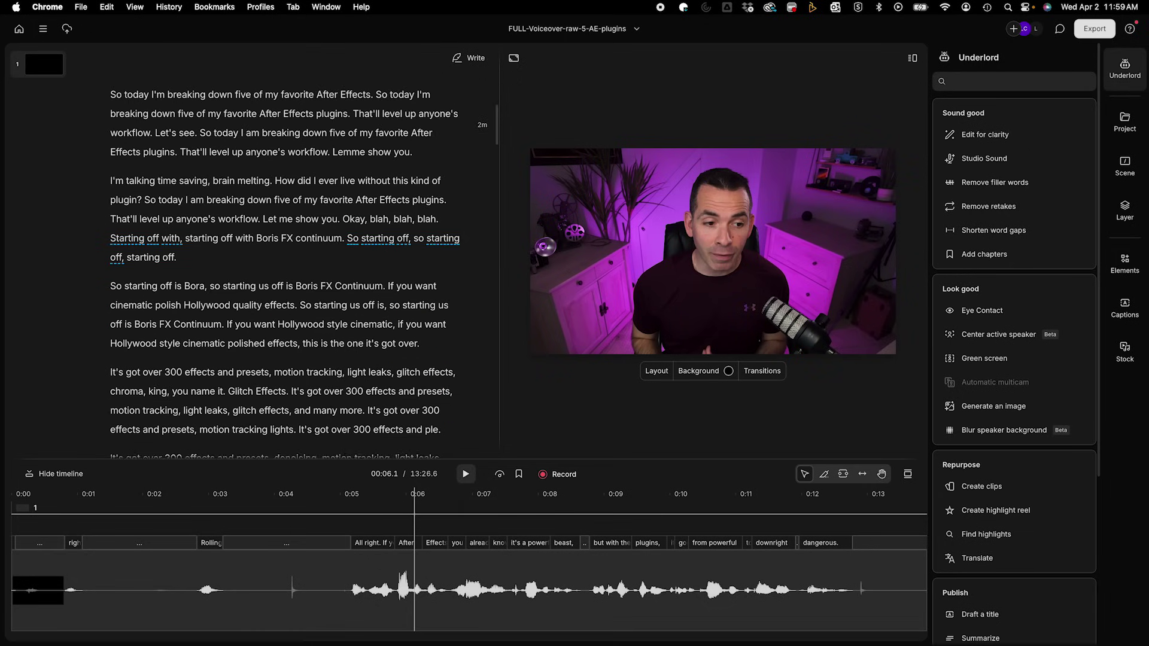
scroll(284, 263, down, 10)
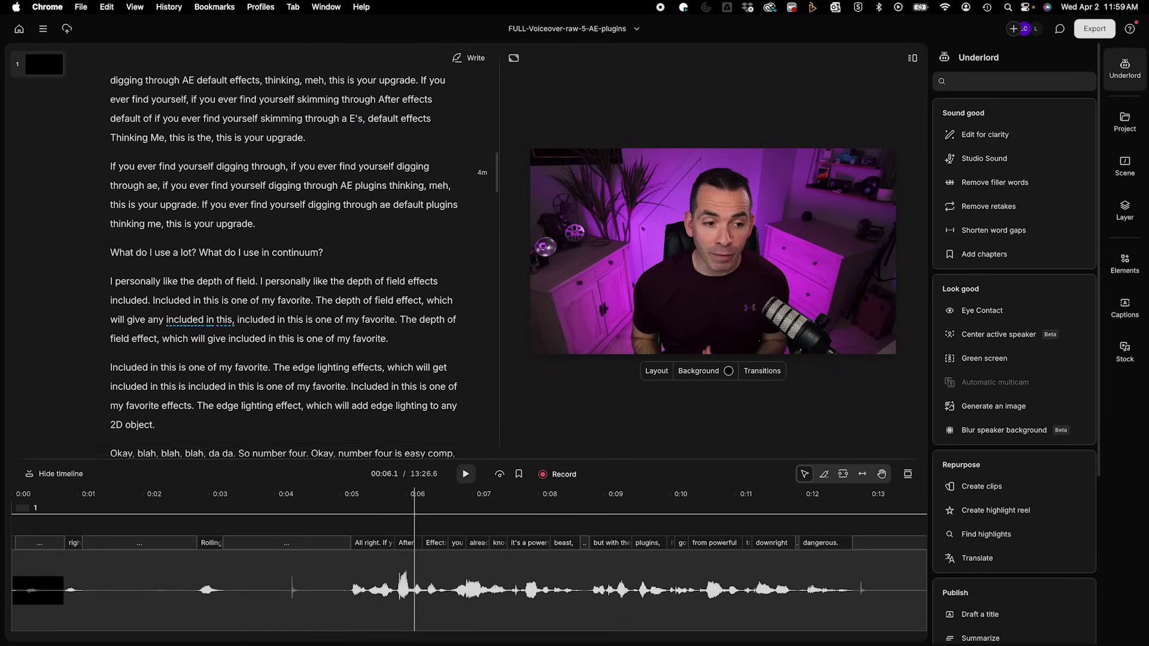
scroll(284, 264, down, 10)
click(114, 188)
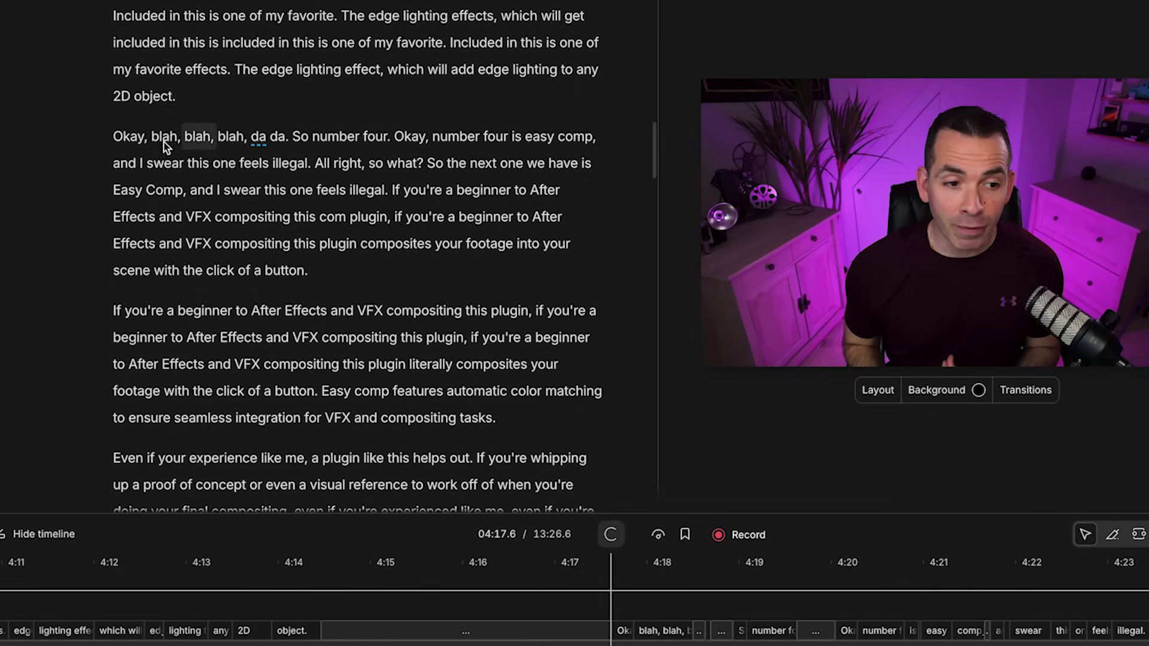
Delete the 'Okay, blah, blah, blah, da da' aside, trimming the project to 13:25.3.
click(295, 137)
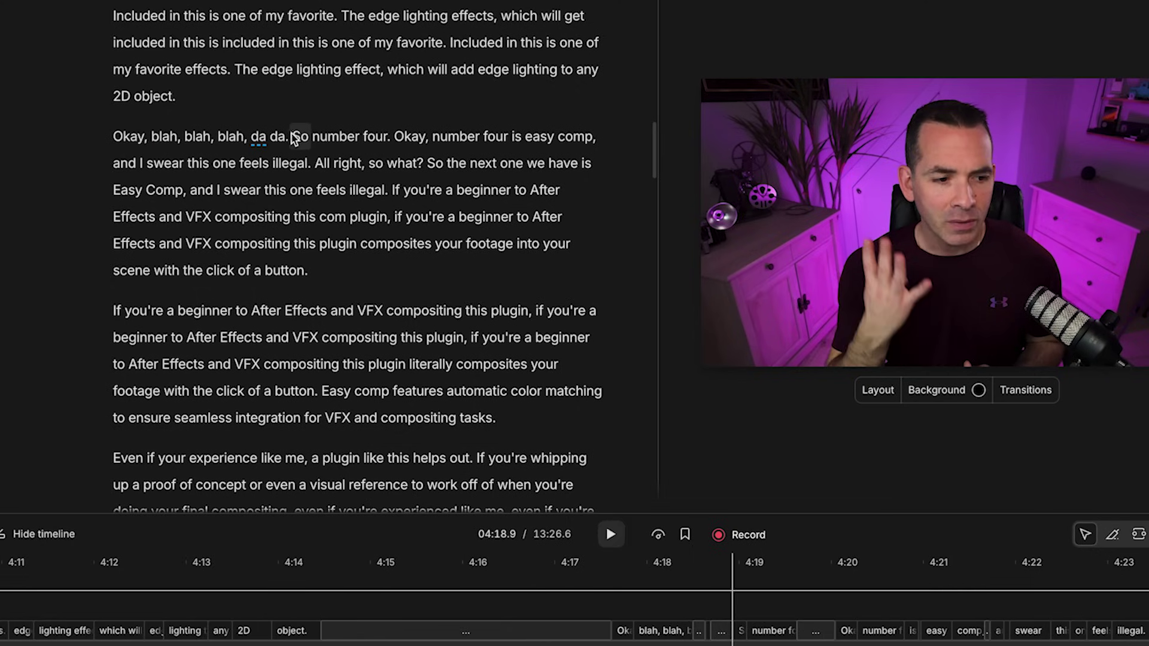
drag(289, 139, 111, 140)
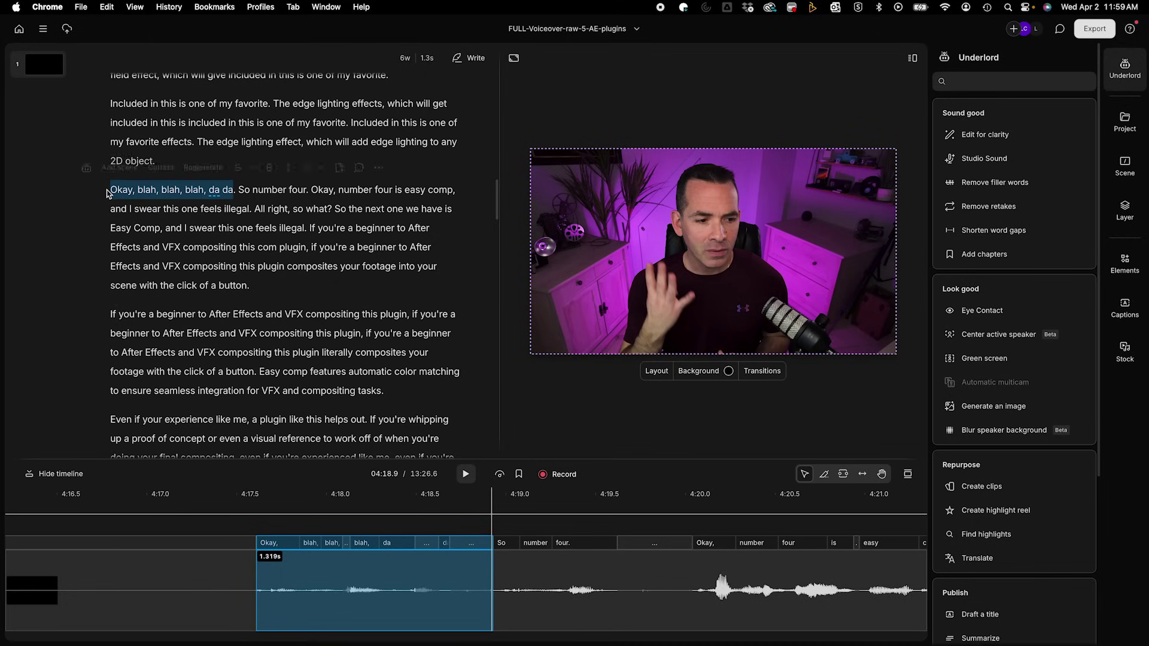
key(BackSpace)
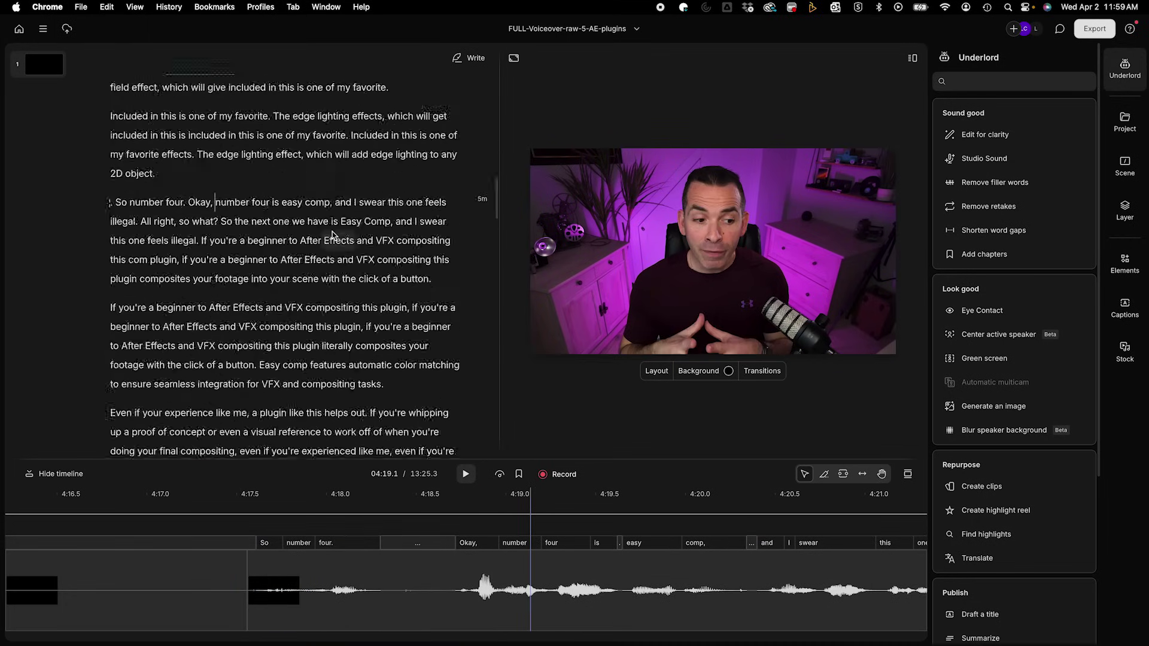
scroll(333, 234, down, 20)
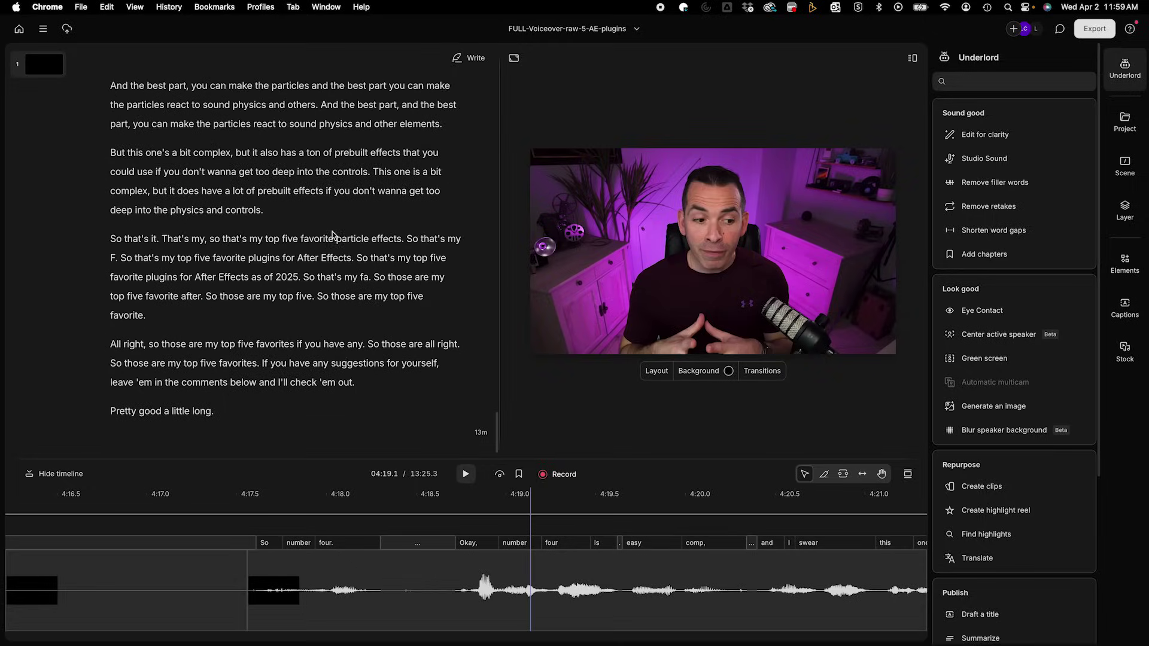
scroll(333, 235, up, 20)
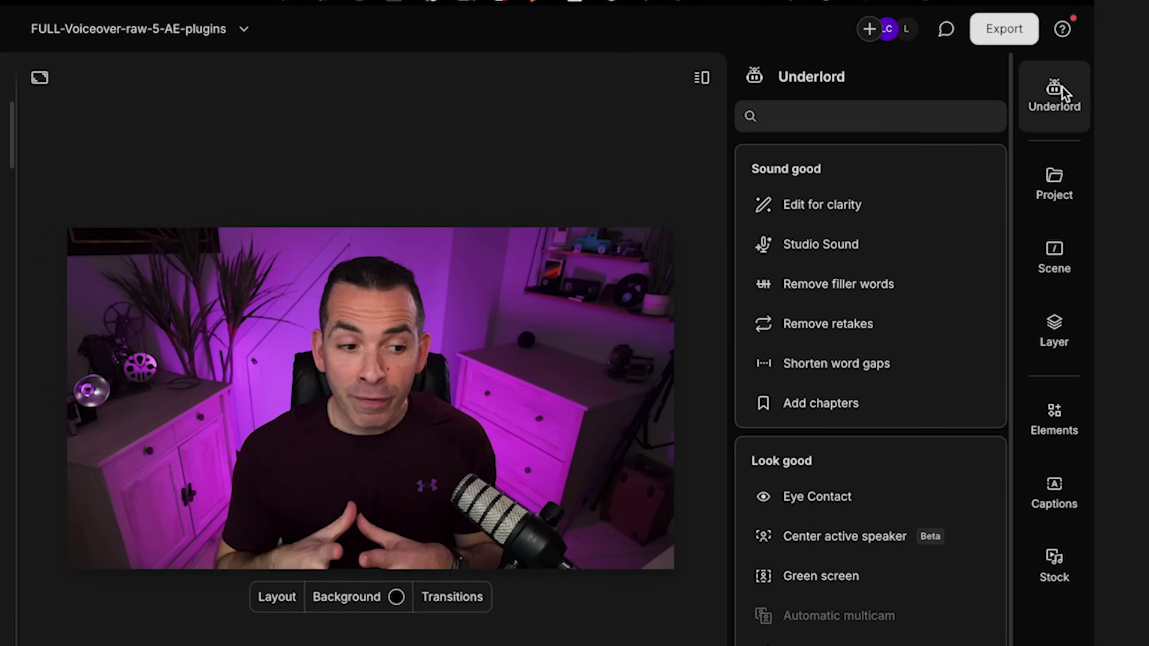
click(1060, 107)
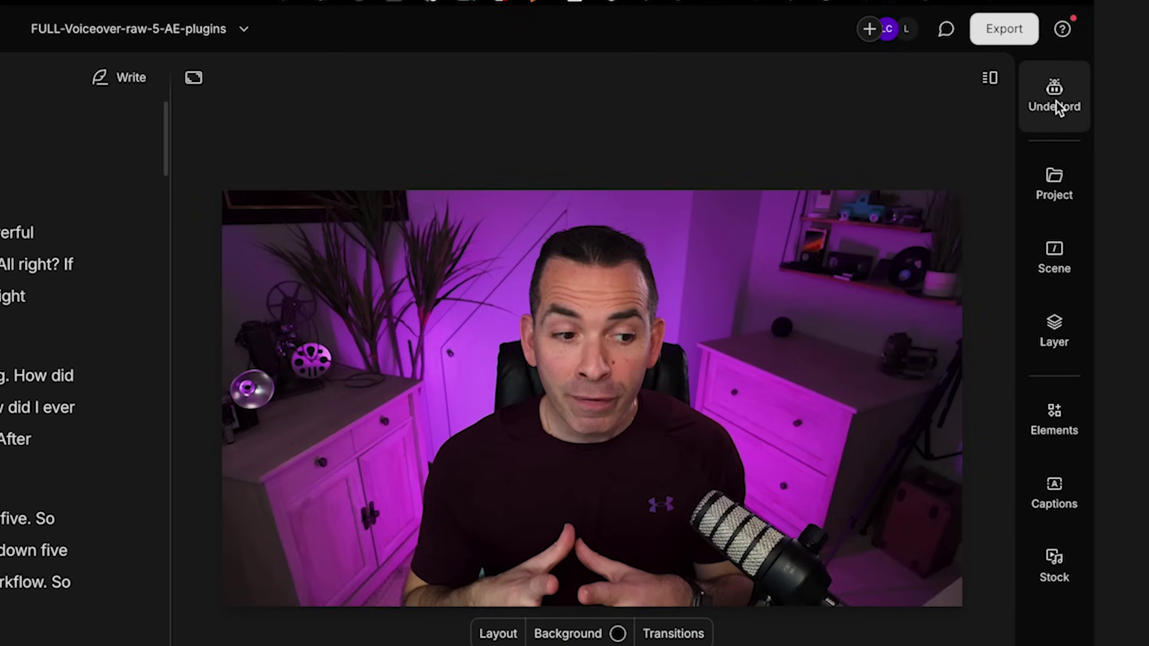
click(1056, 101)
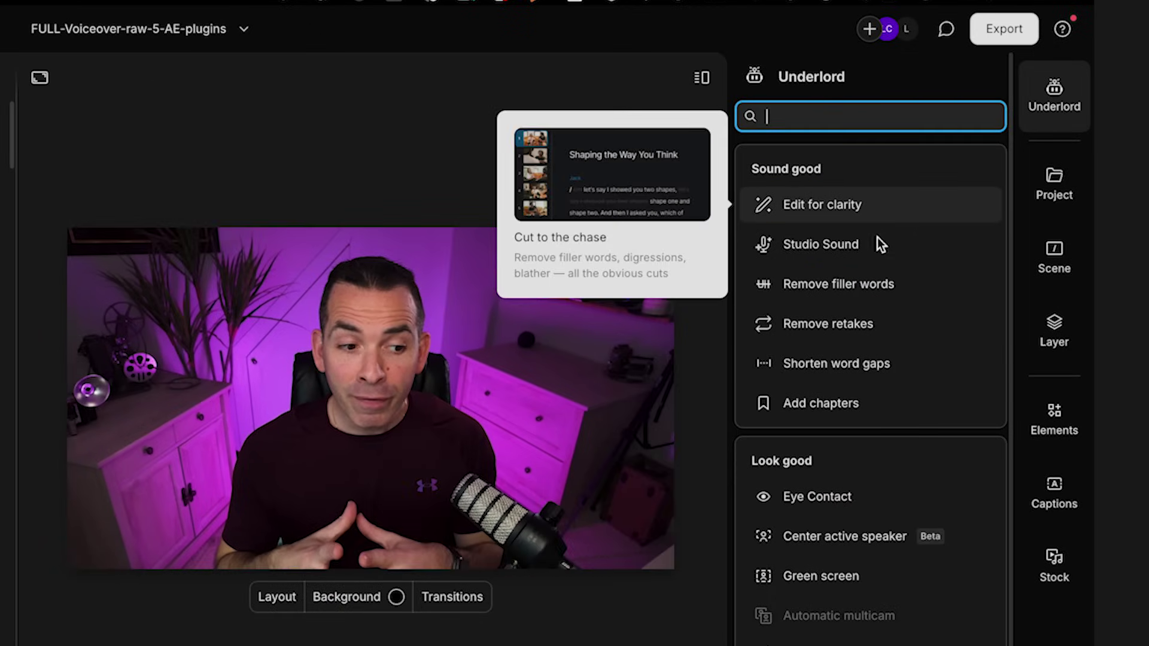
mouse_move(877, 239)
mouse_move(899, 329)
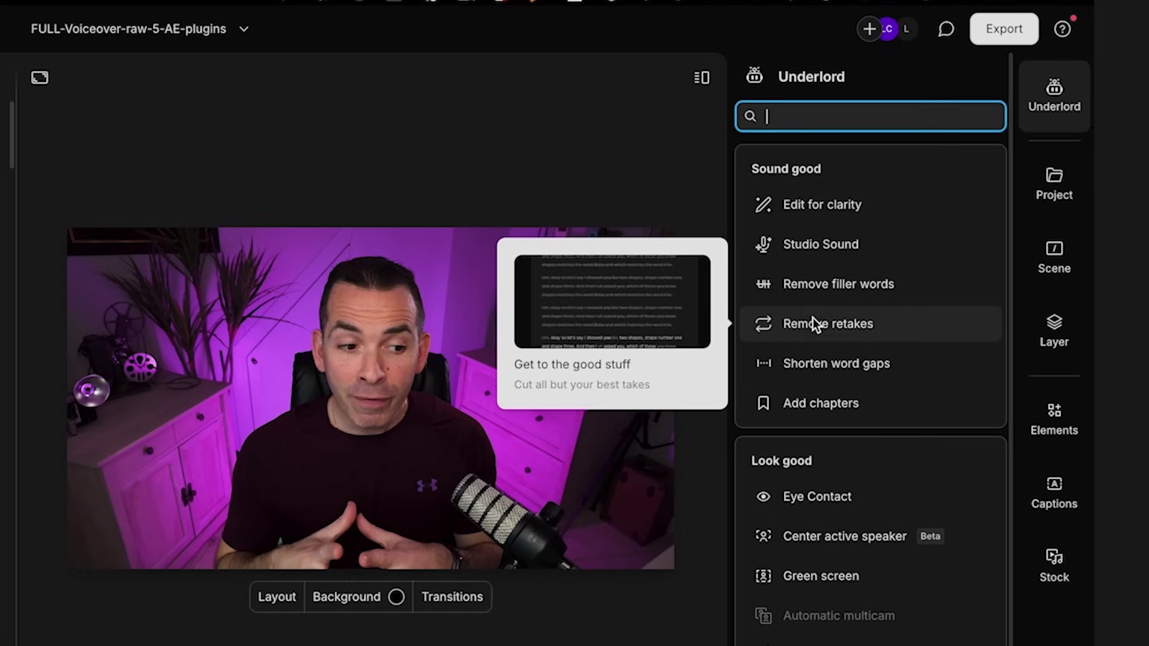
click(877, 318)
Run Underlord's Remove retakes and review the 32 detected retakes, moving playback to about 12 seconds.
click(830, 154)
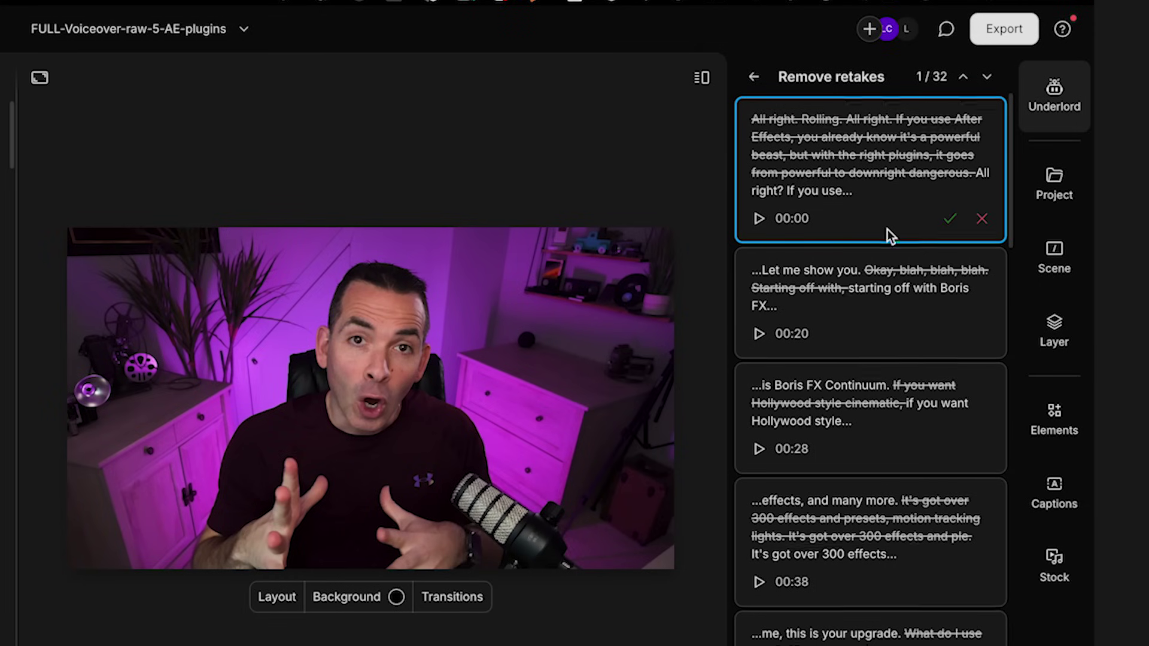
scroll(887, 228, down, 12)
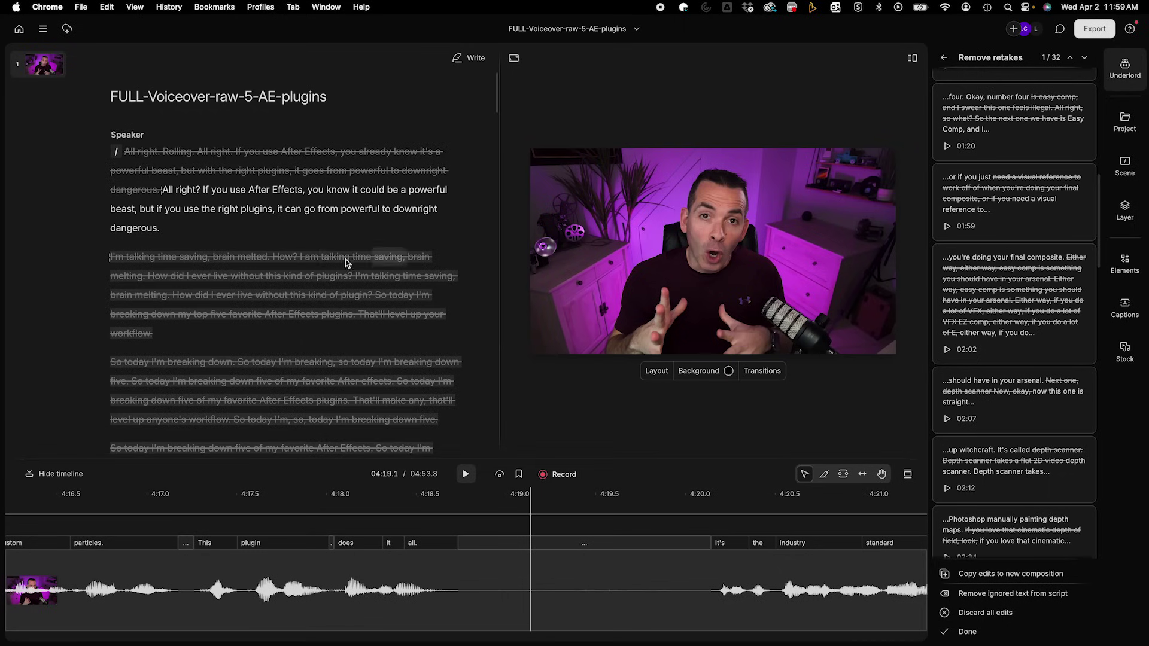
scroll(335, 249, down, 5)
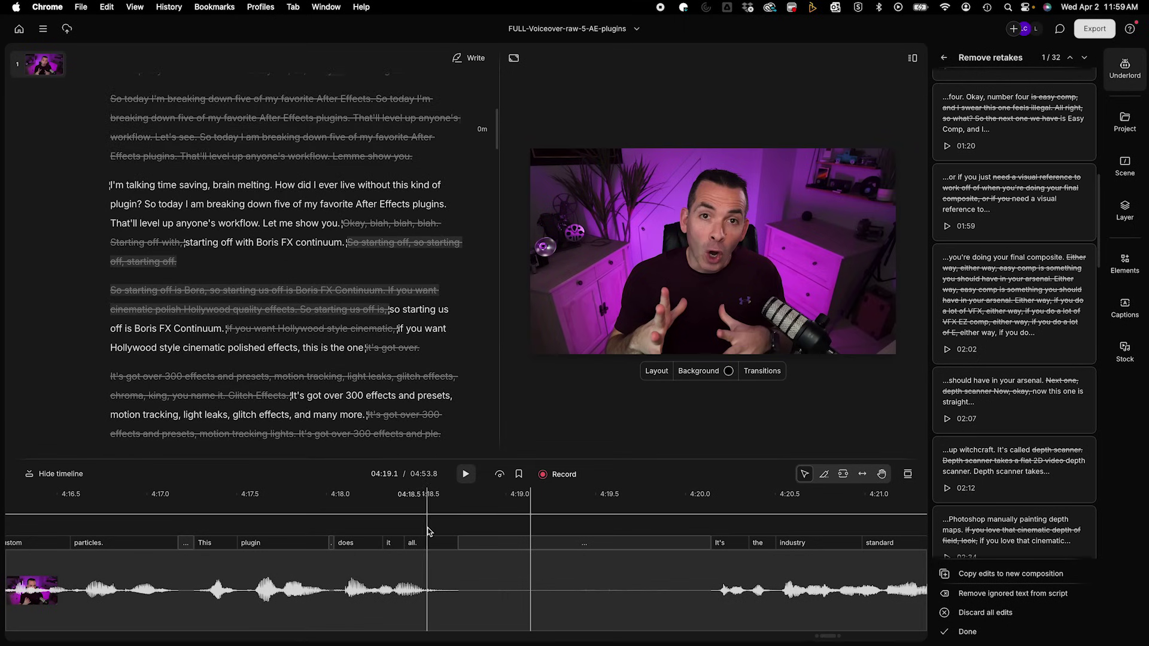
scroll(427, 531, left, 10)
scroll(427, 531, left, 4)
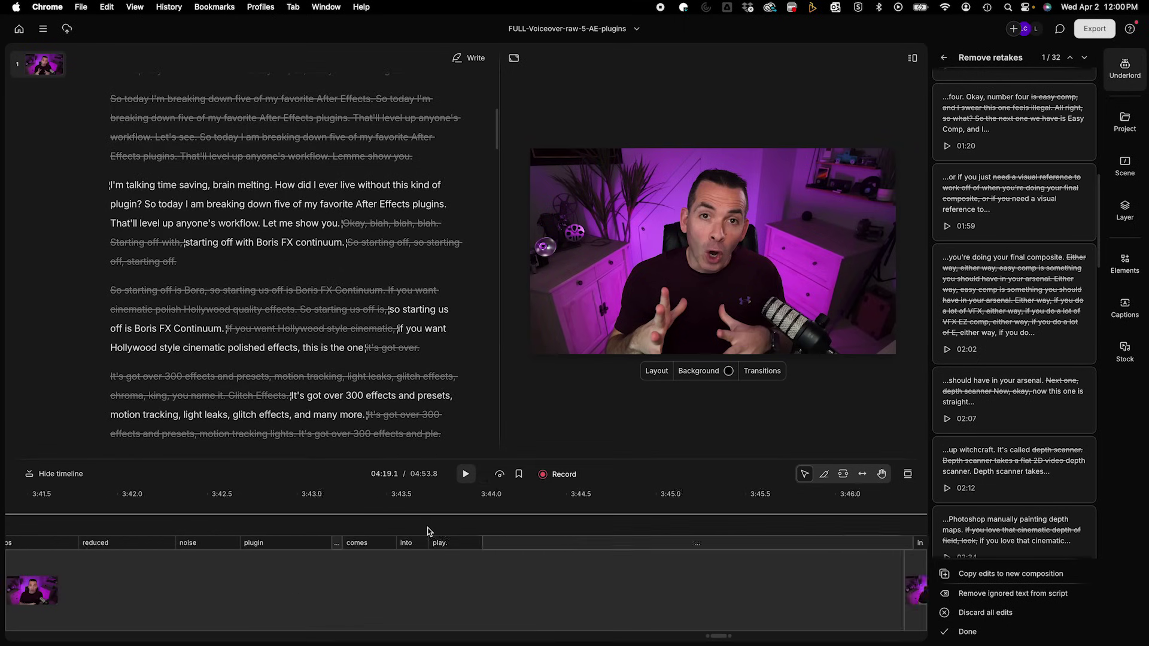
drag(706, 638, 64, 639)
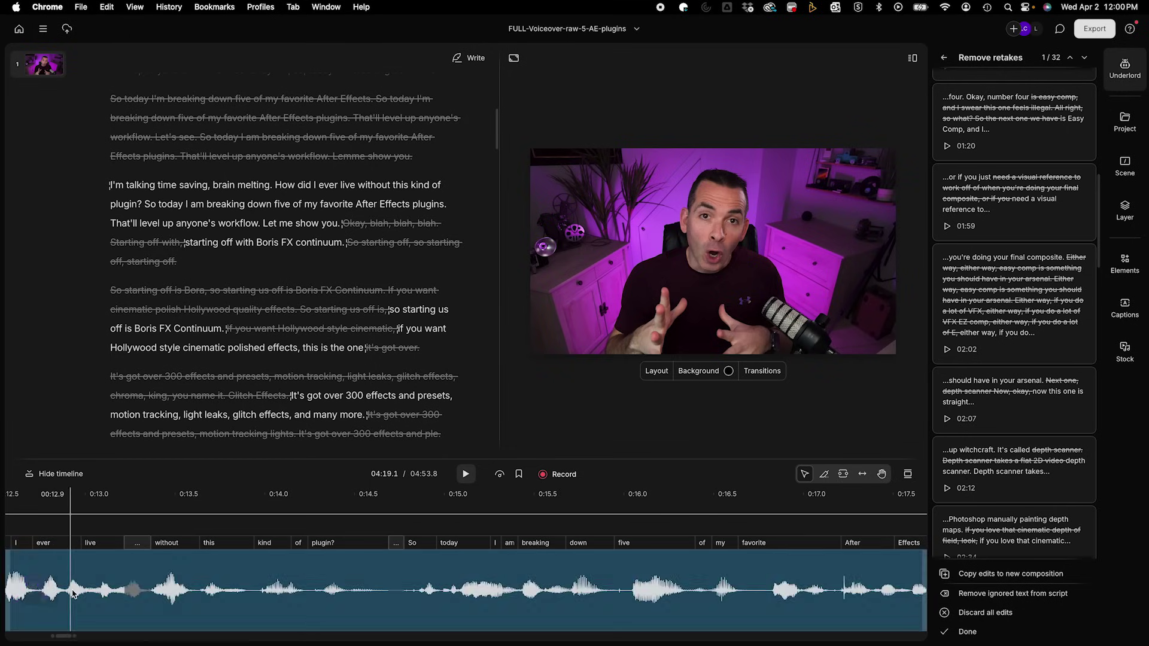
click(64, 638)
Scroll through the struck-through retakes in the script, then return to the Underlord tools list.
scroll(269, 218, down, 5)
scroll(267, 222, down, 3)
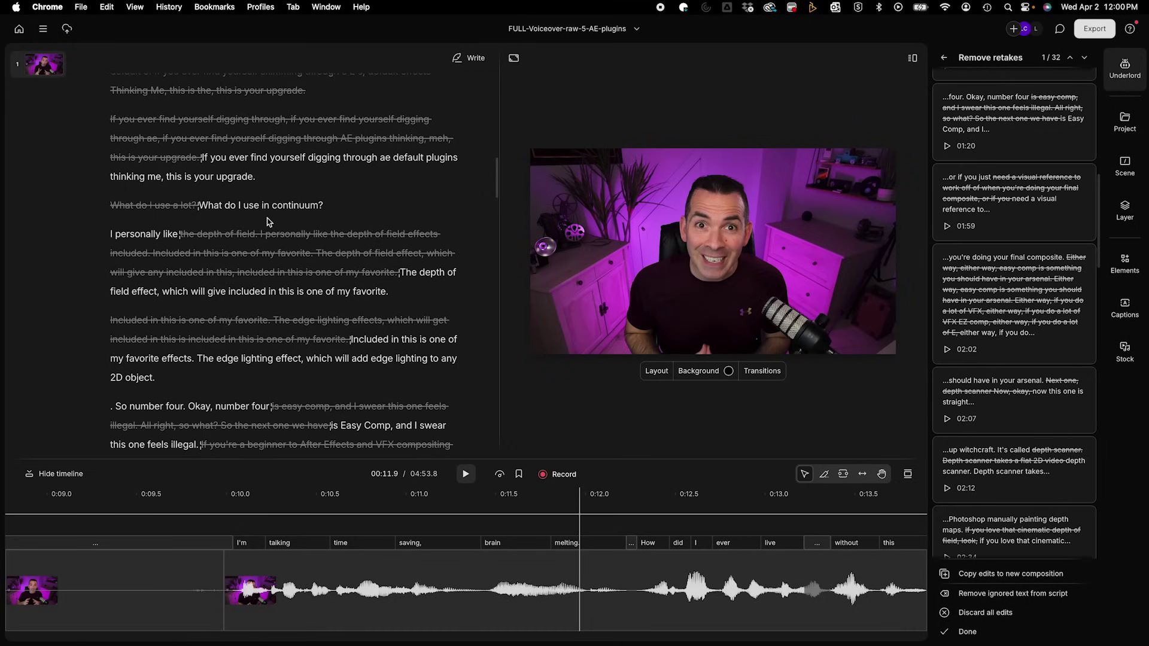
scroll(268, 222, down, 15)
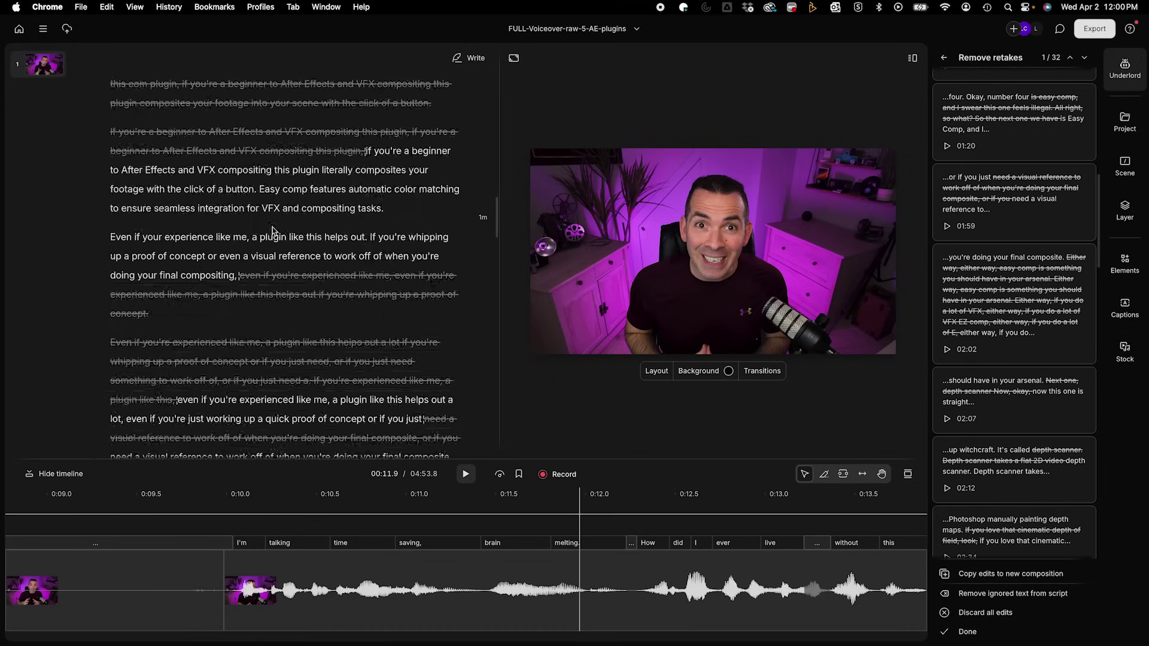
scroll(272, 230, down, 15)
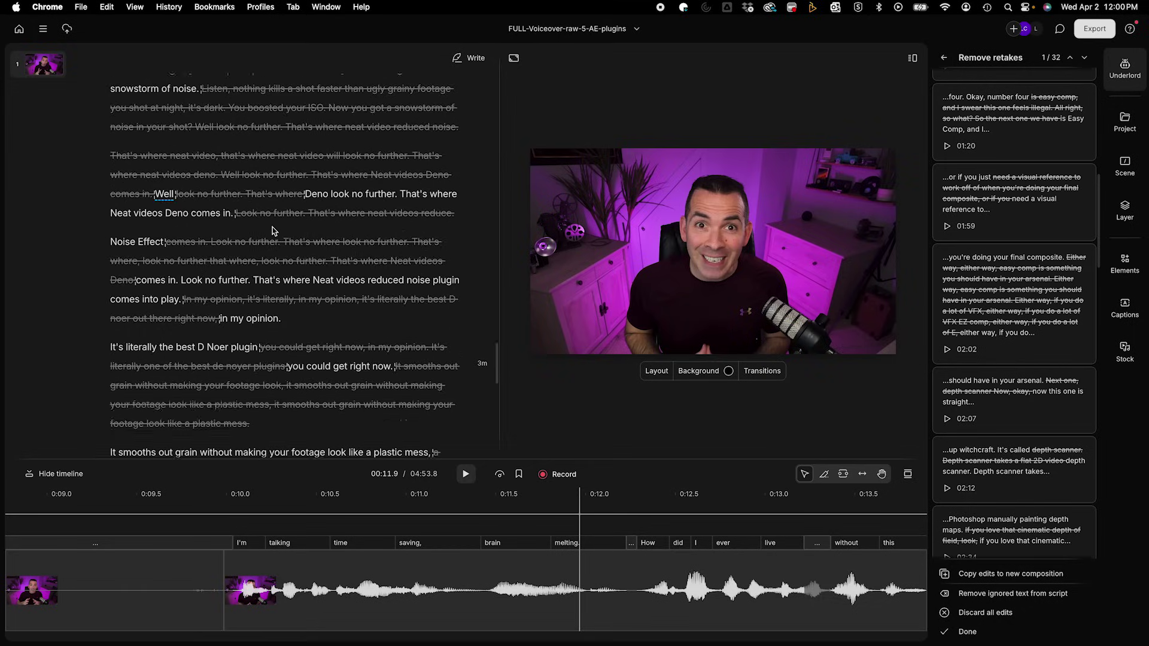
scroll(272, 230, down, 2)
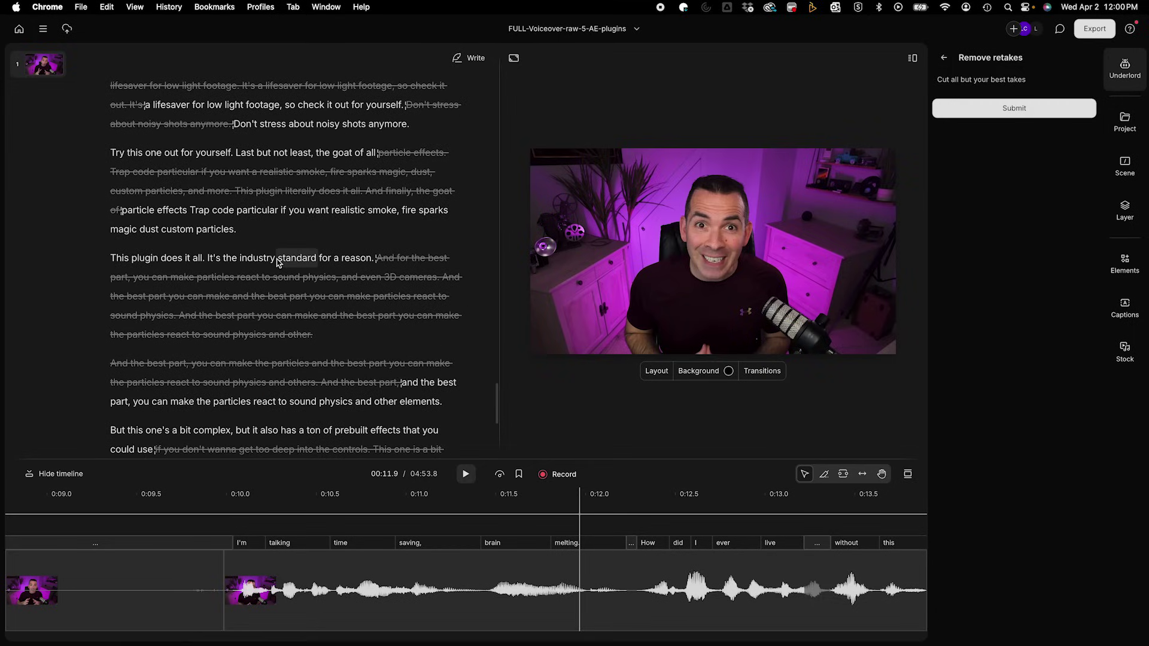
click(944, 59)
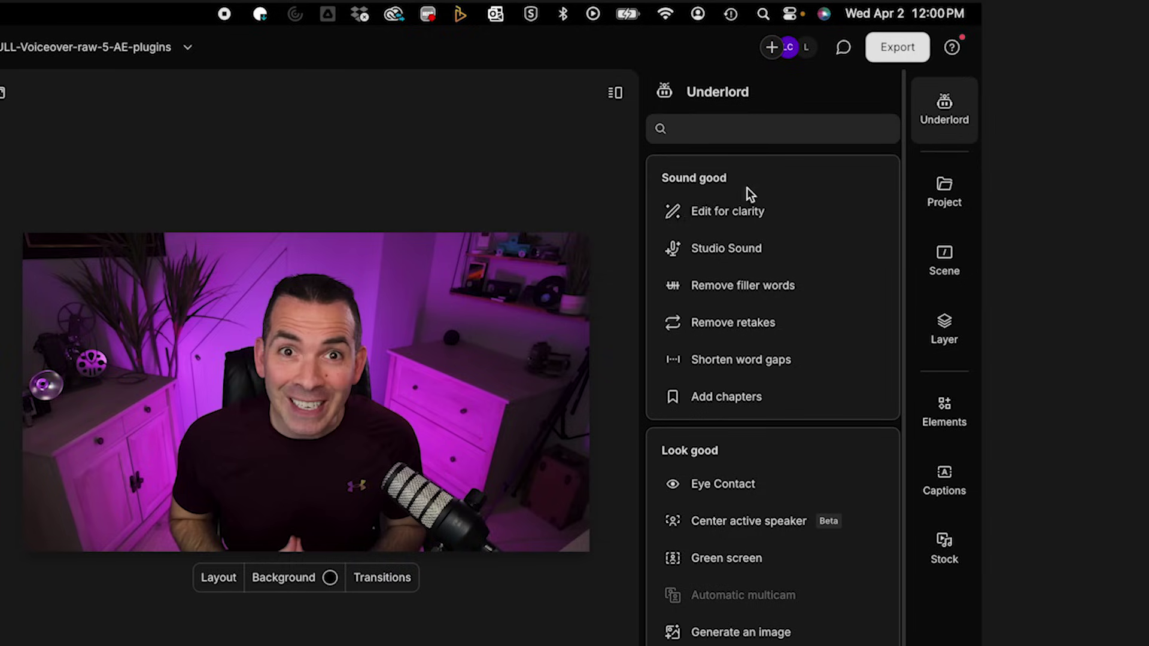
Run Edit for clarity at Low intensity and review its 20 suggested cuts.
mouse_move(761, 228)
click(749, 217)
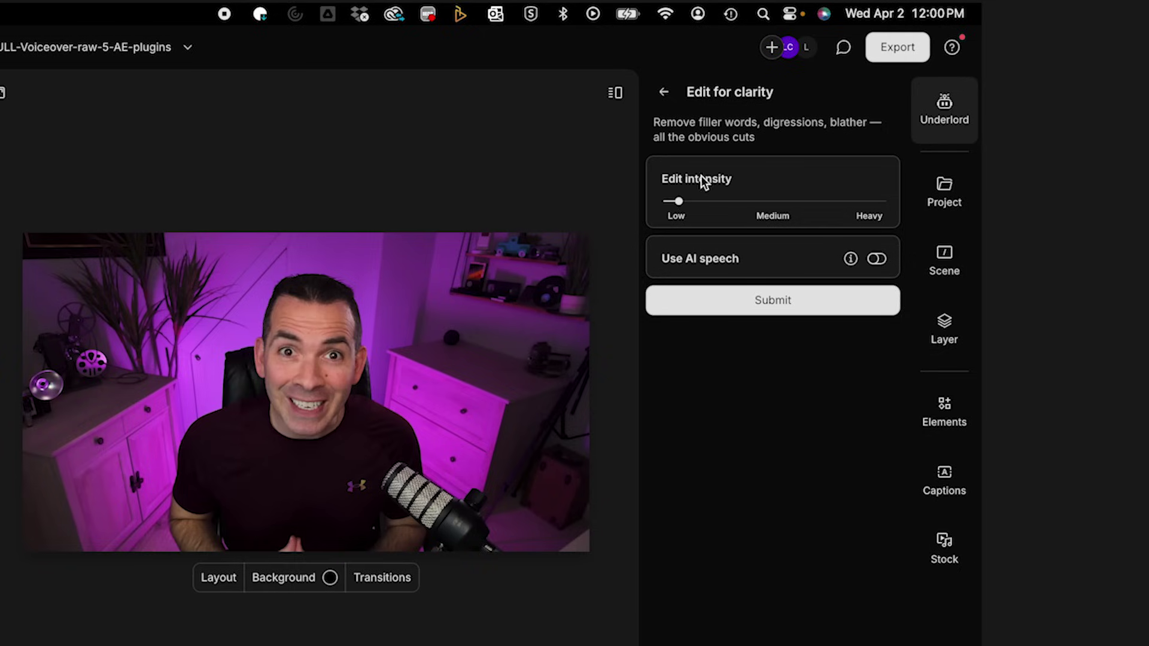
click(738, 293)
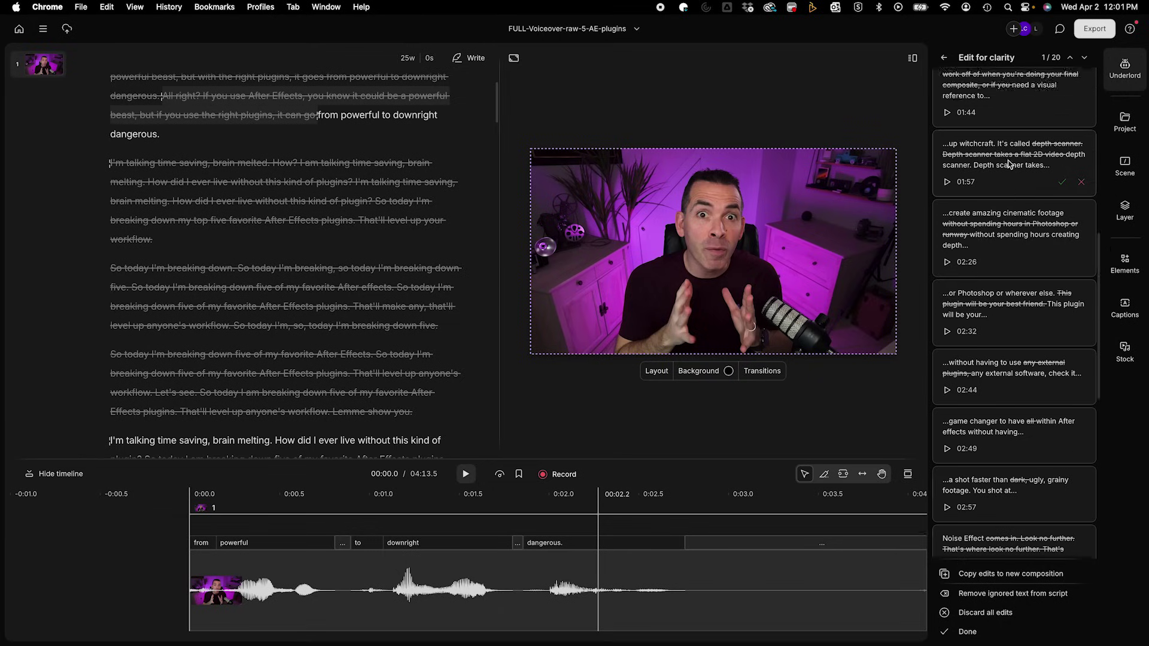
scroll(1010, 164, down, 5)
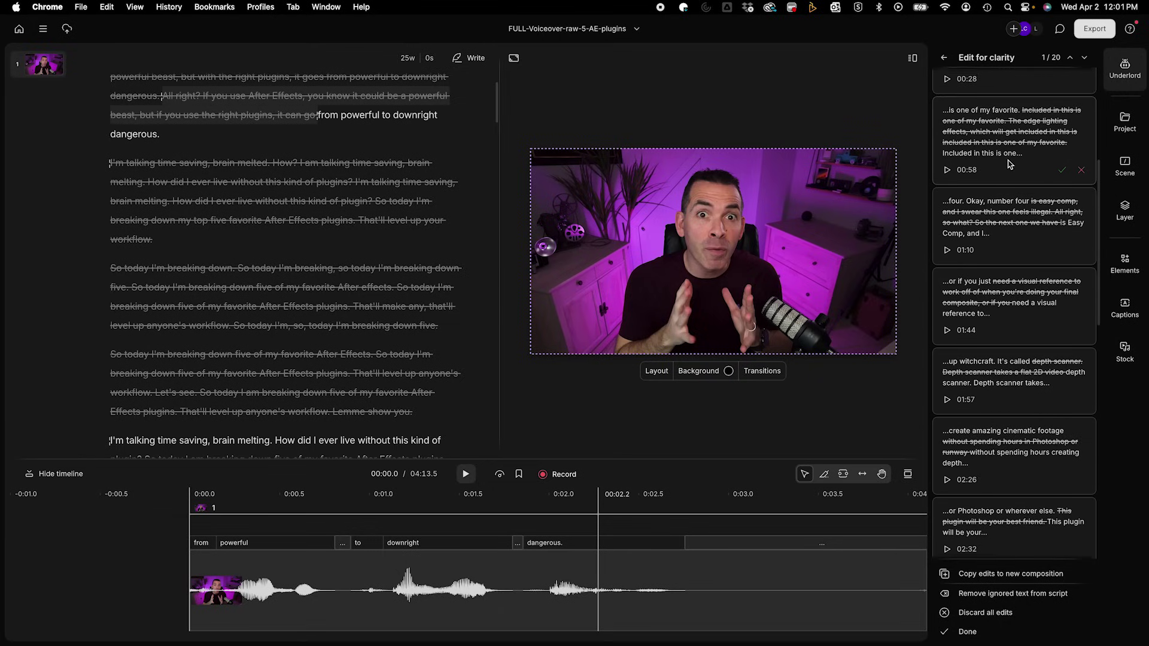
scroll(989, 147, down, 8)
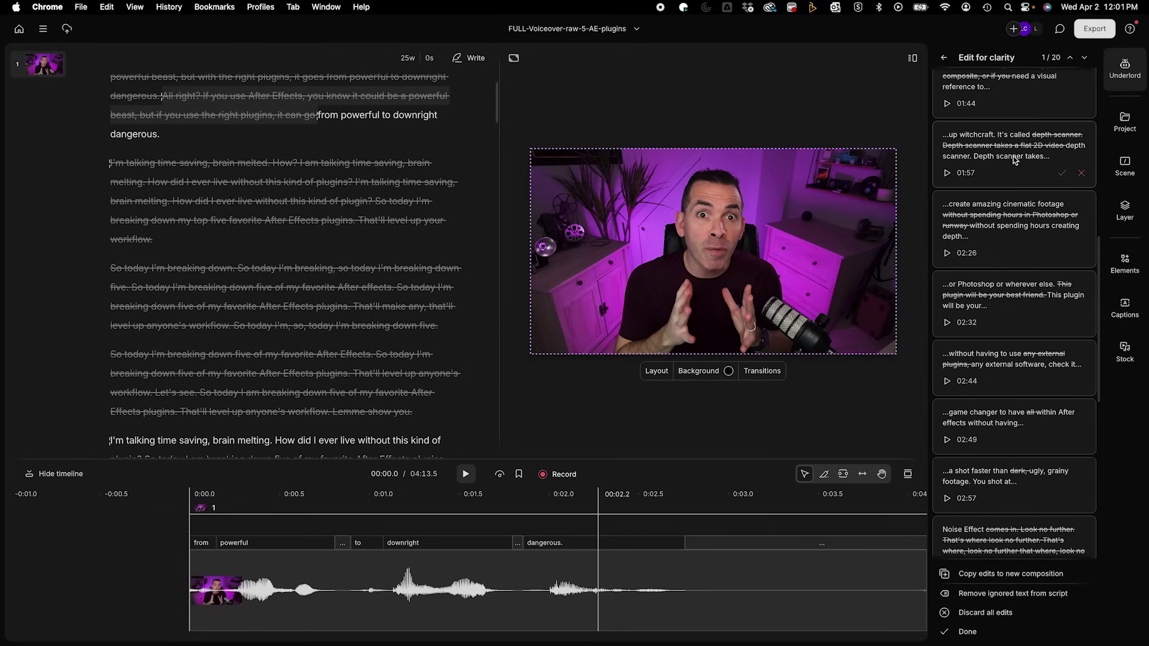
click(944, 59)
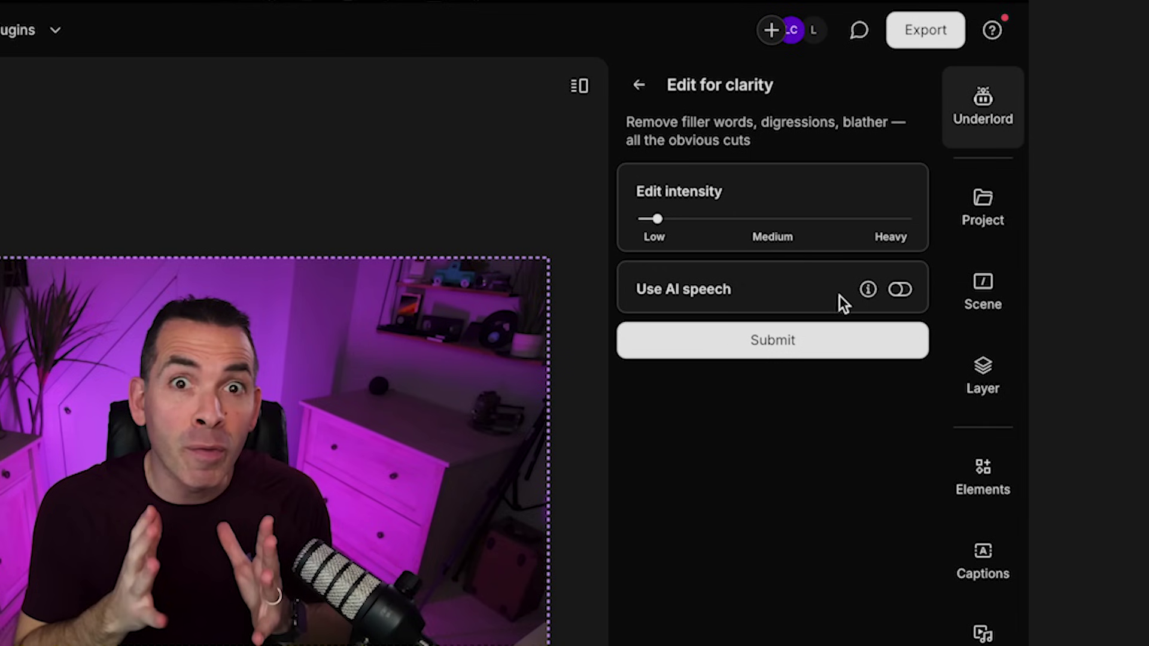
Switch on Use AI speech for Edit for clarity and select the speaker's voice.
click(900, 289)
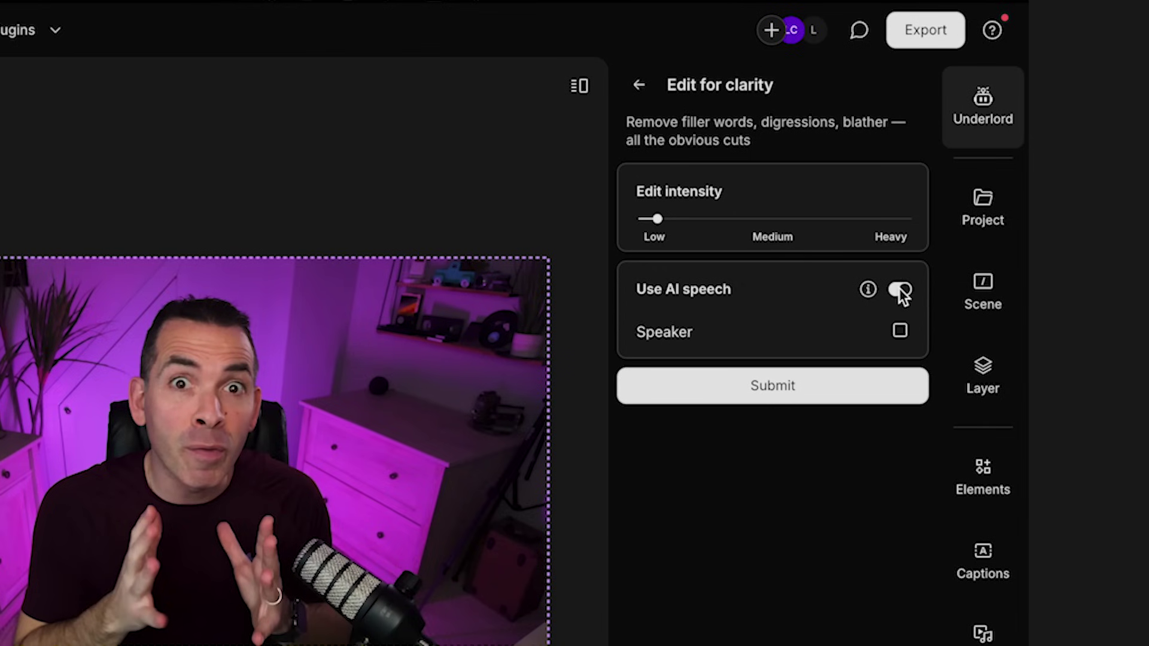
click(900, 333)
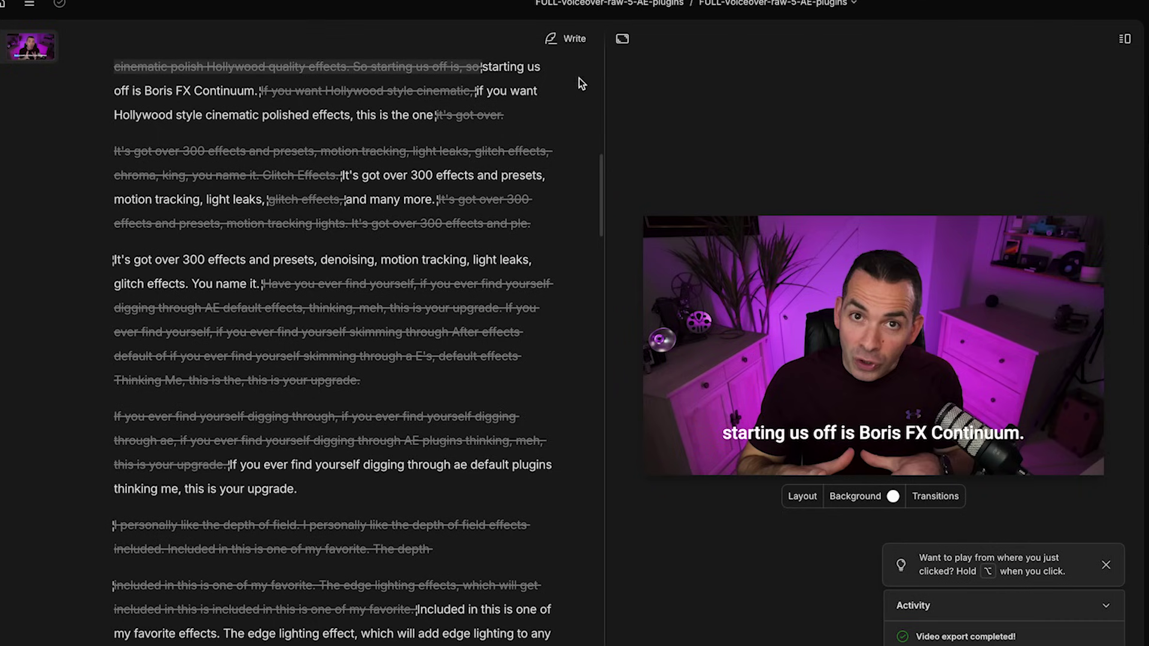
Replace '300' with '600 amazing' after 'over' in the transcript, generating AI speech.
click(570, 40)
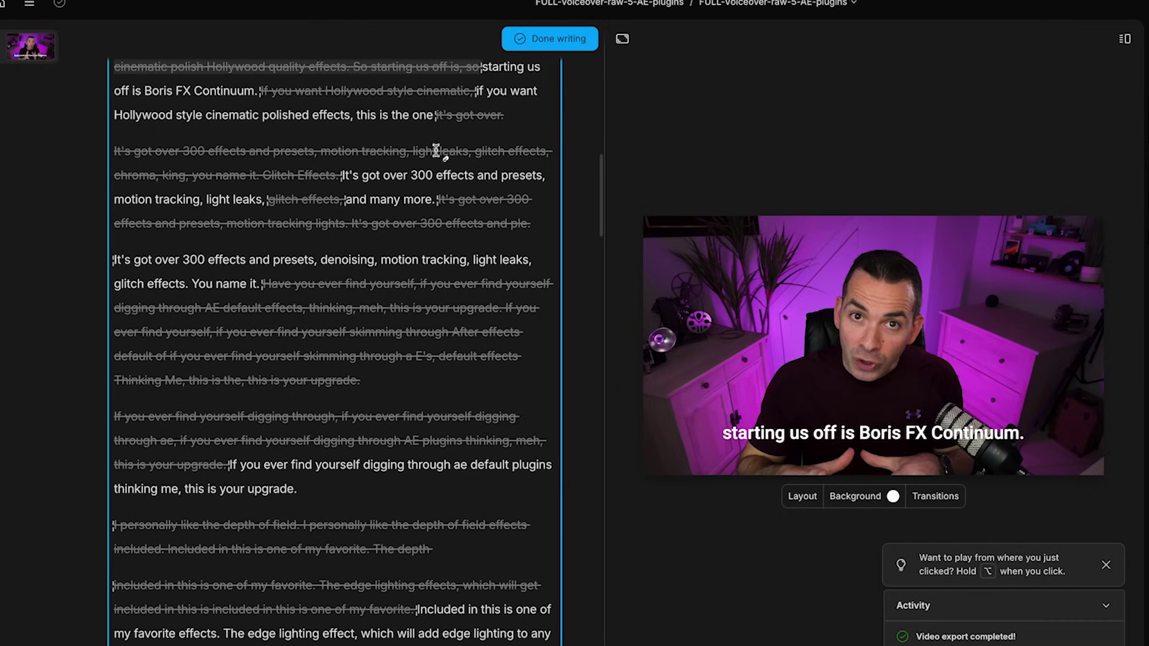
scroll(378, 182, down, 3)
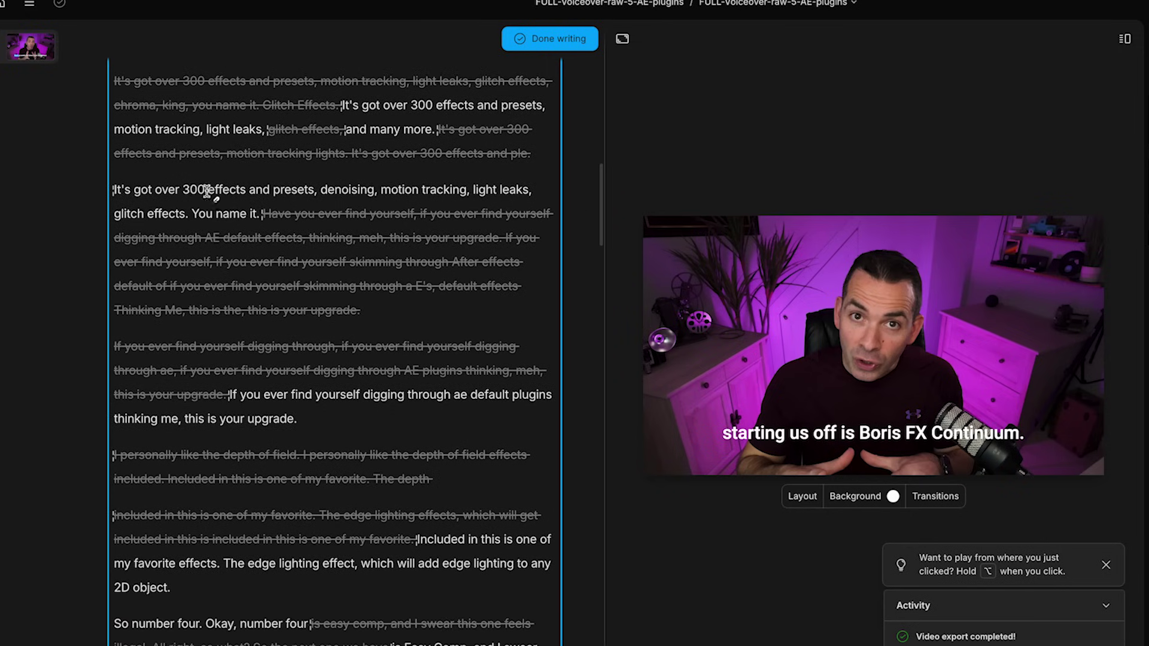
click(185, 190)
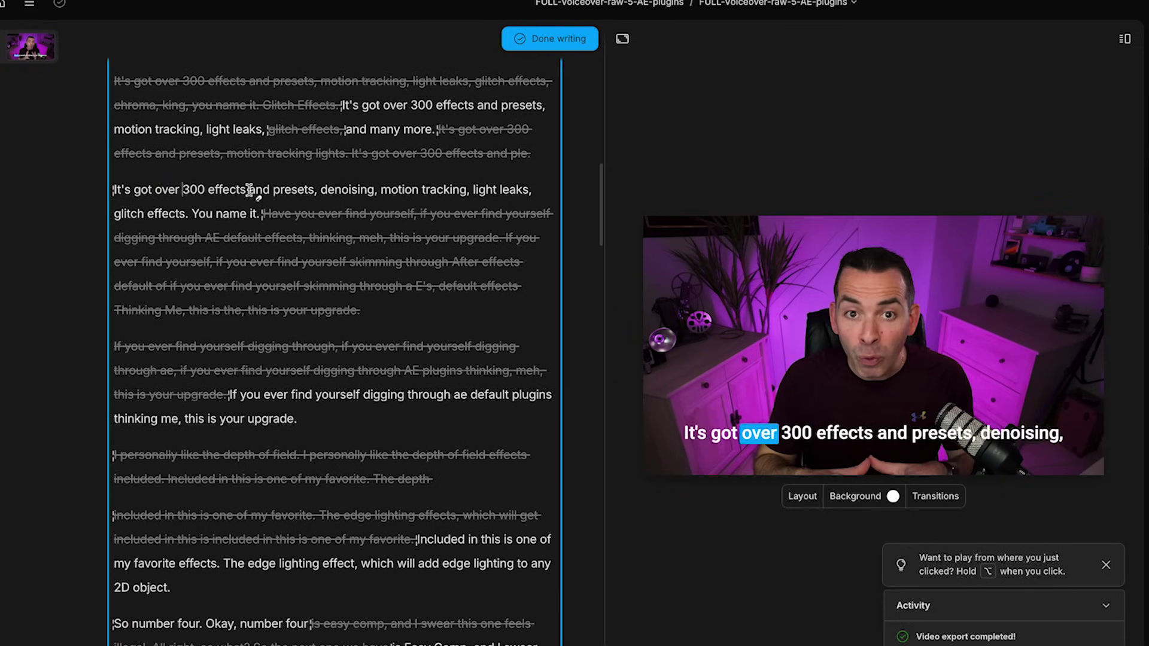
key(space)
key(alt+shift+Left)
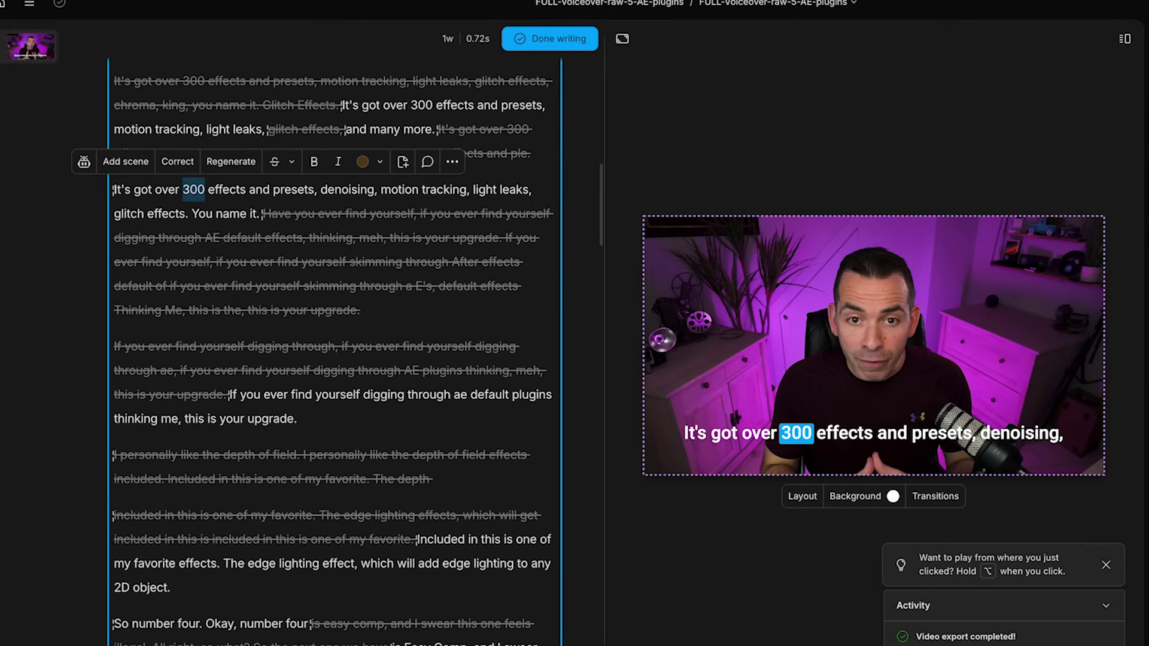
key(BackSpace)
text(5)
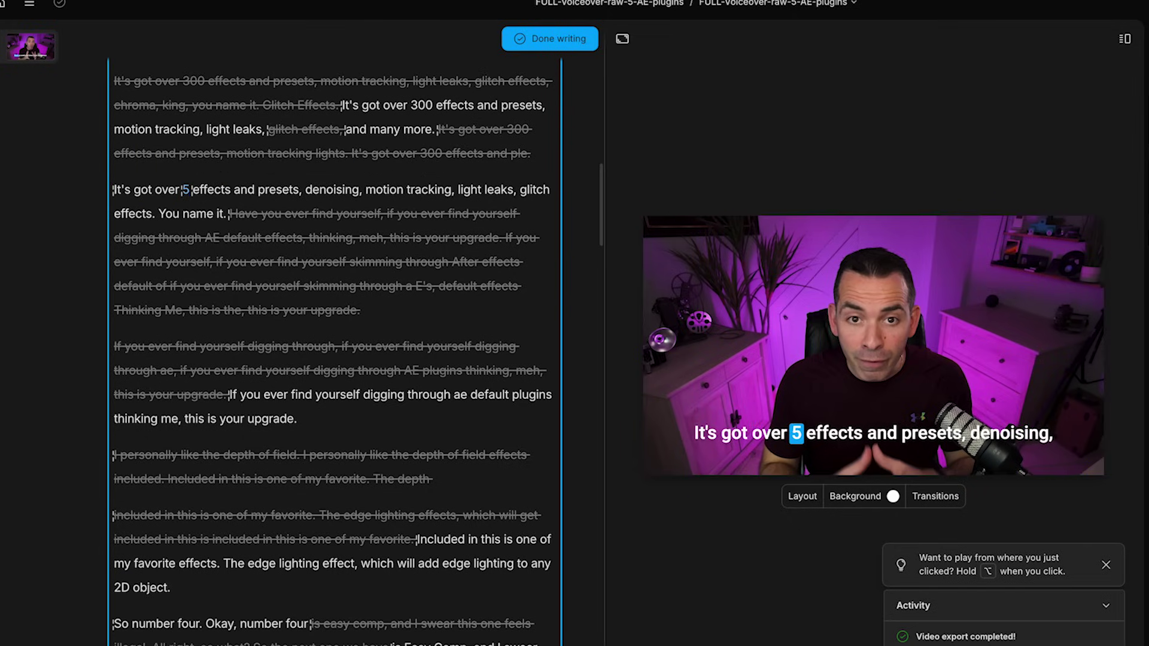
key(BackSpace)
text(600)
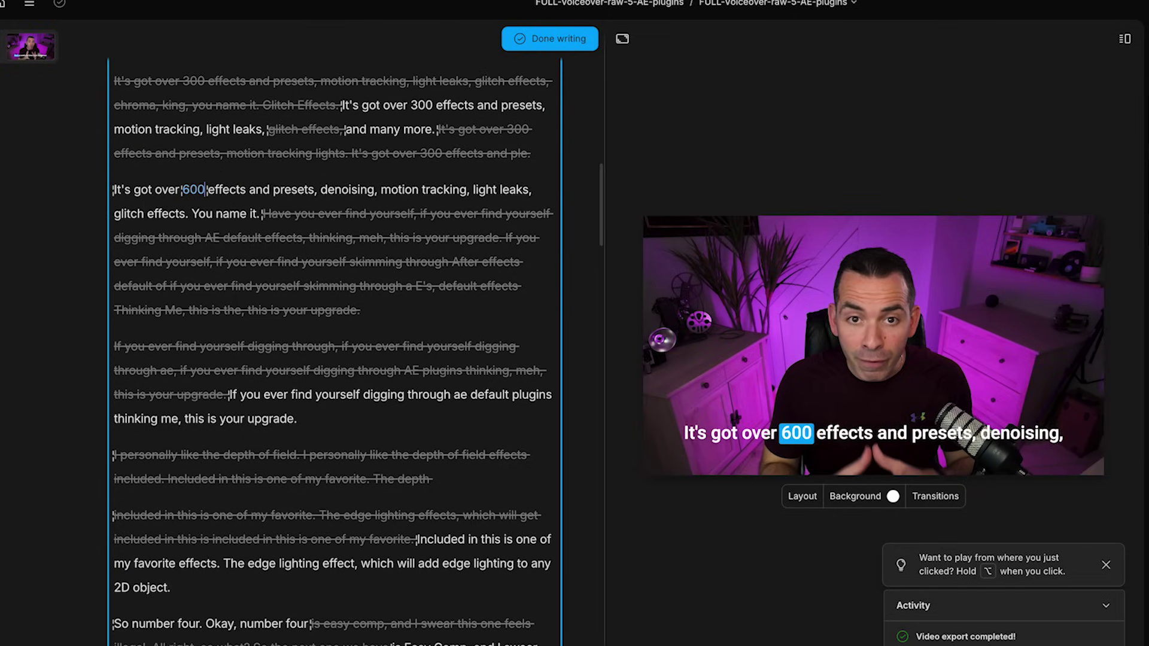
text( amazing)
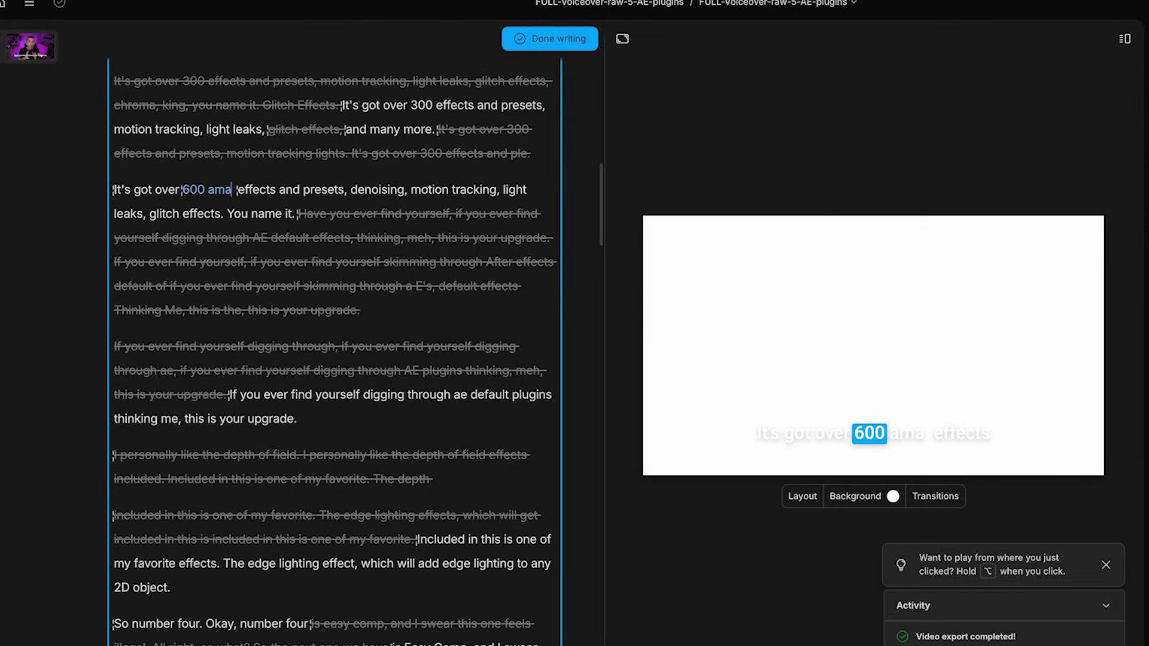
click(540, 40)
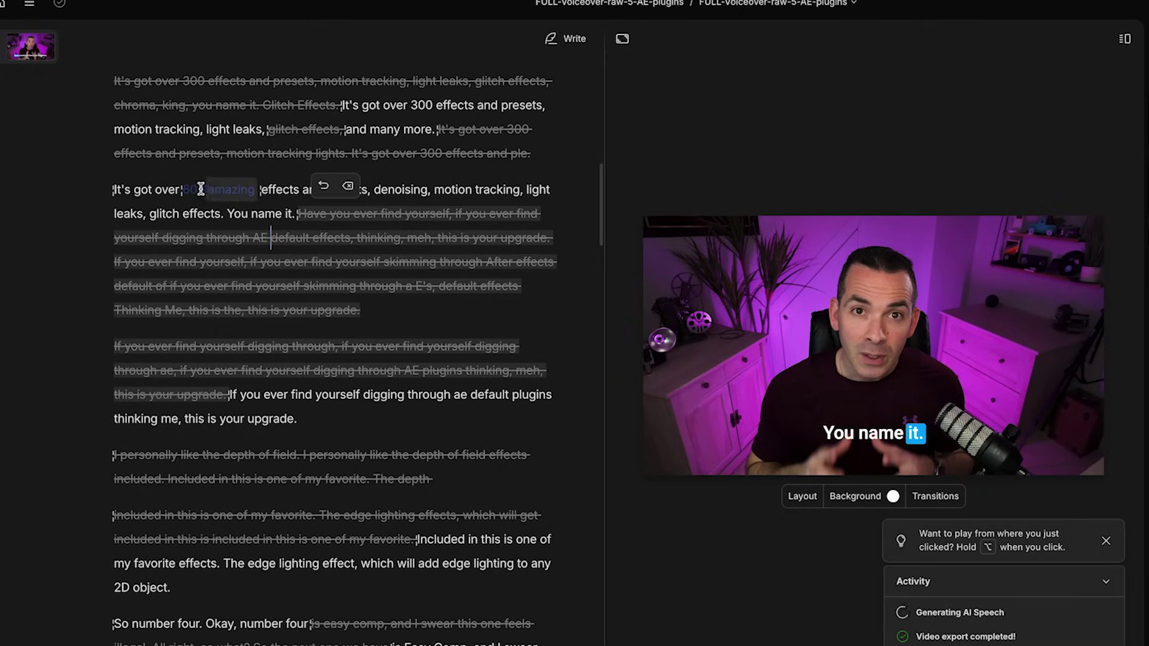
Play the edited sentence from 'It's' to check the new AI-generated phrase.
click(118, 189)
key(space)
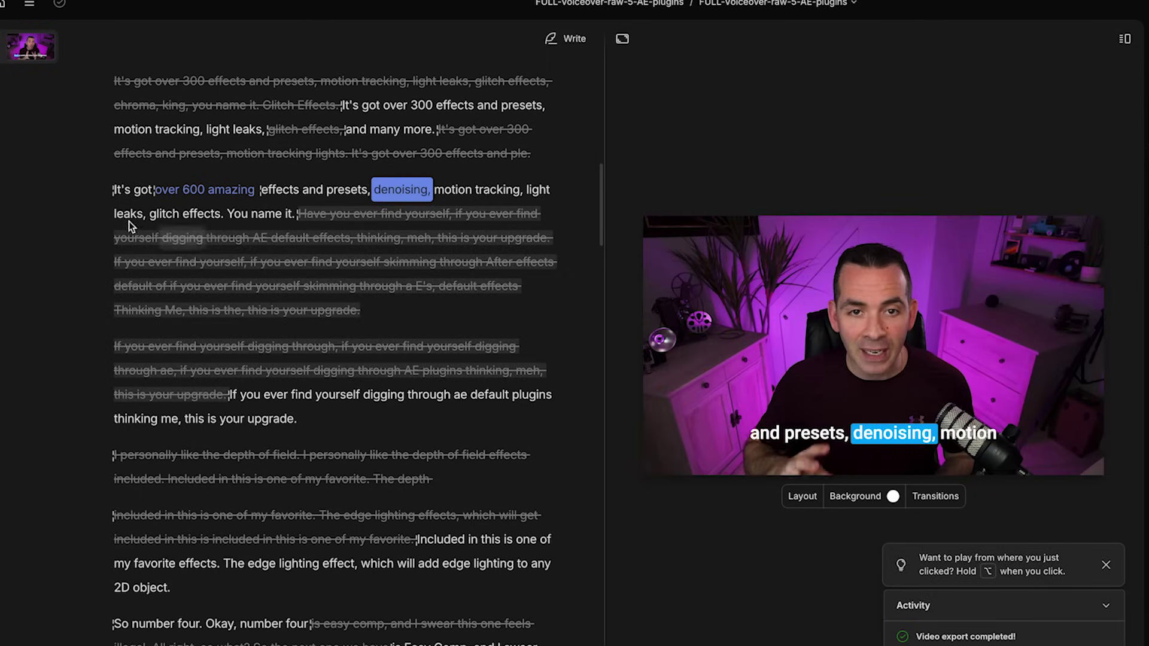
double_click(122, 189)
key(space)
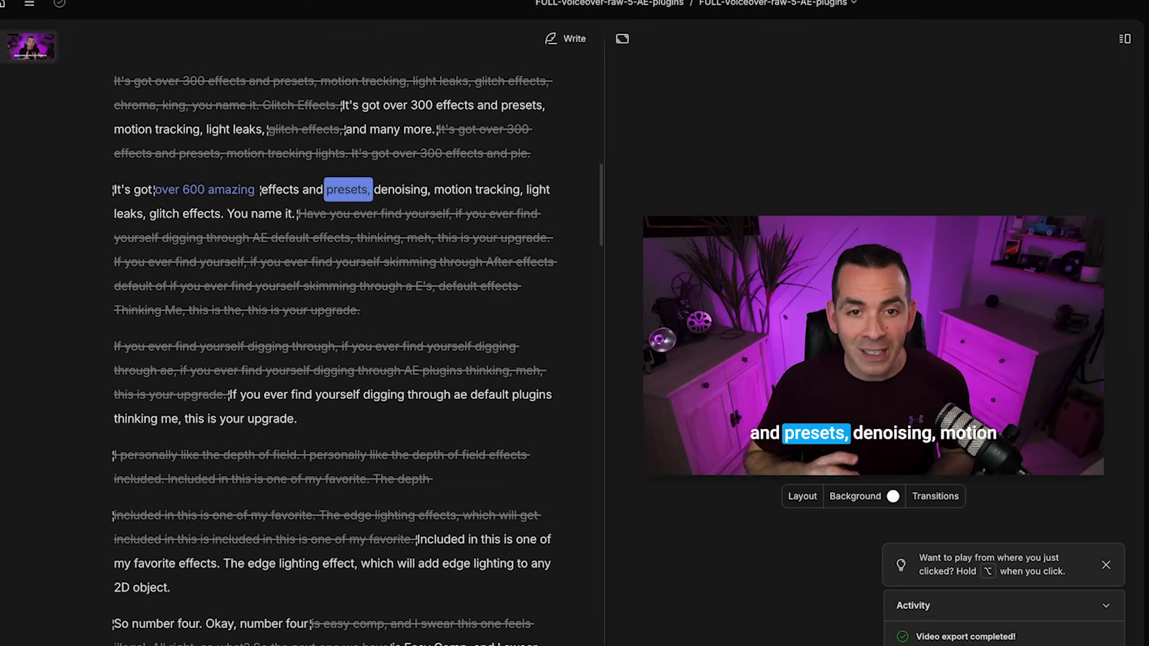
key(space)
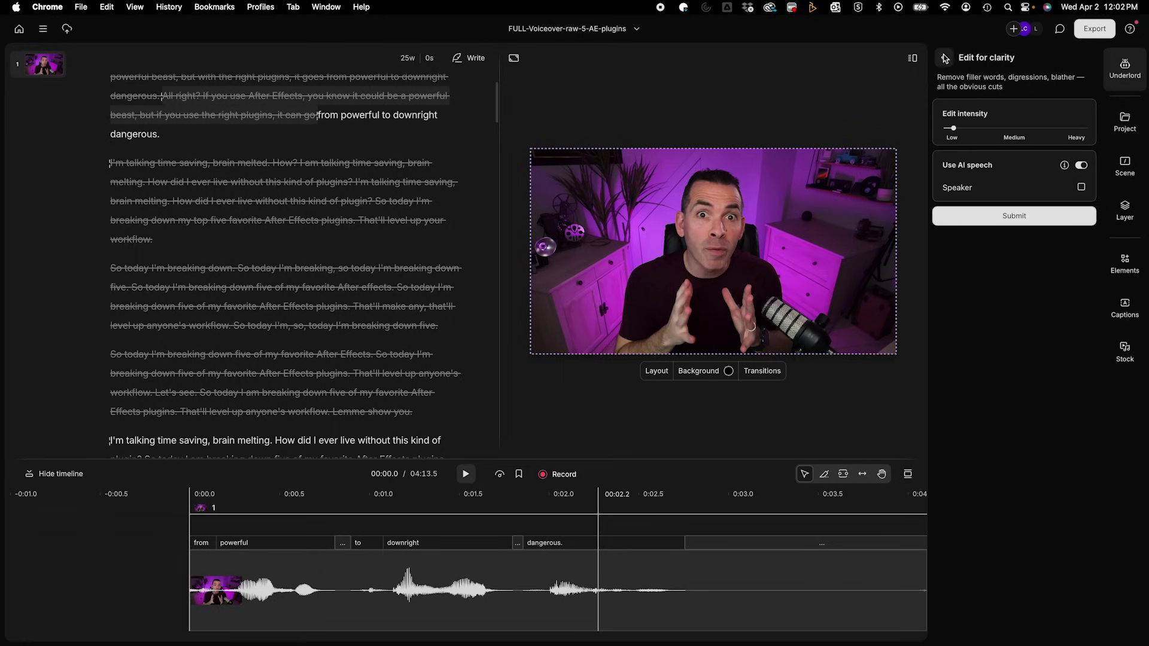
click(944, 57)
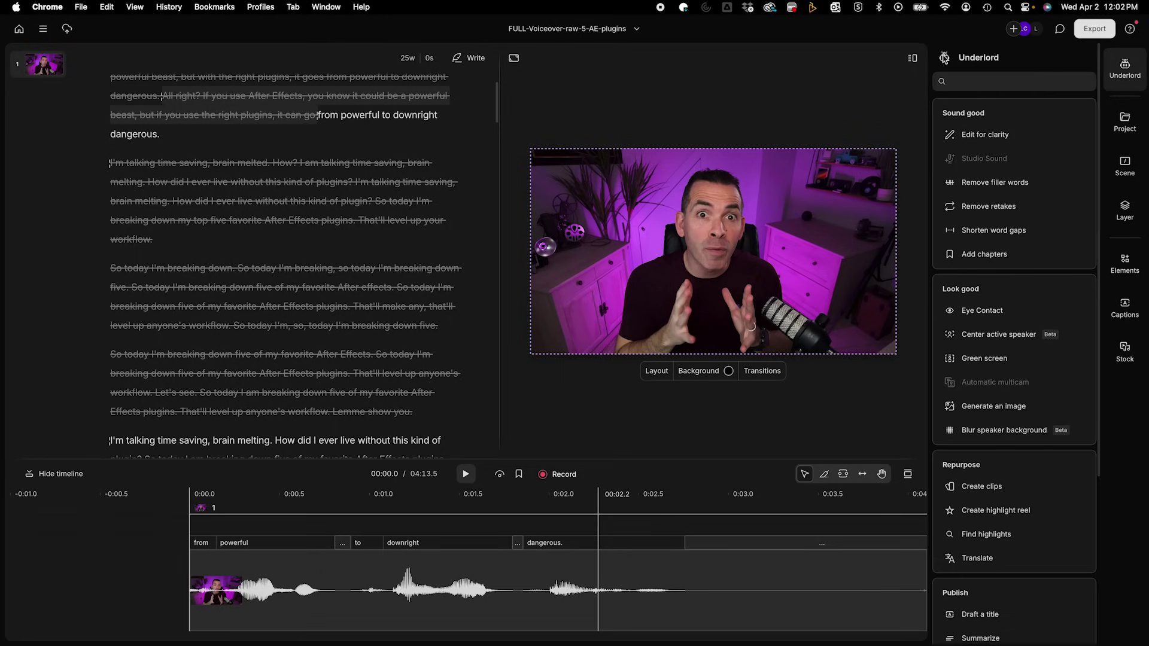
Shorten all word gaps over 3 seconds to 1 second, bringing the project to 03:46.7.
click(976, 231)
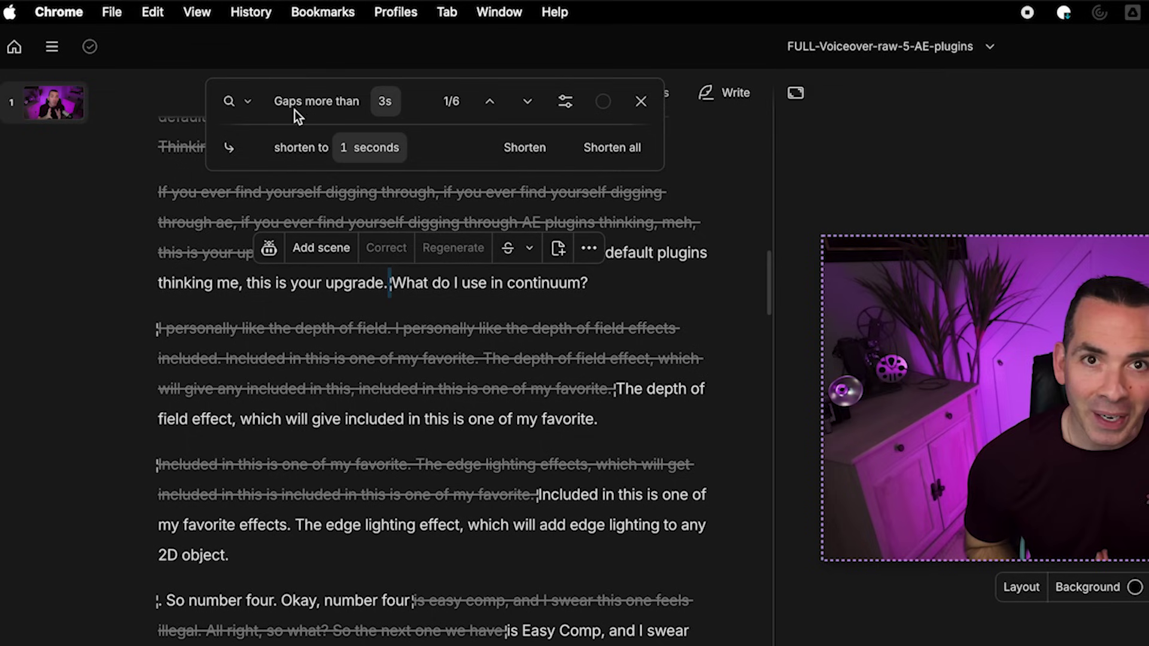
click(349, 148)
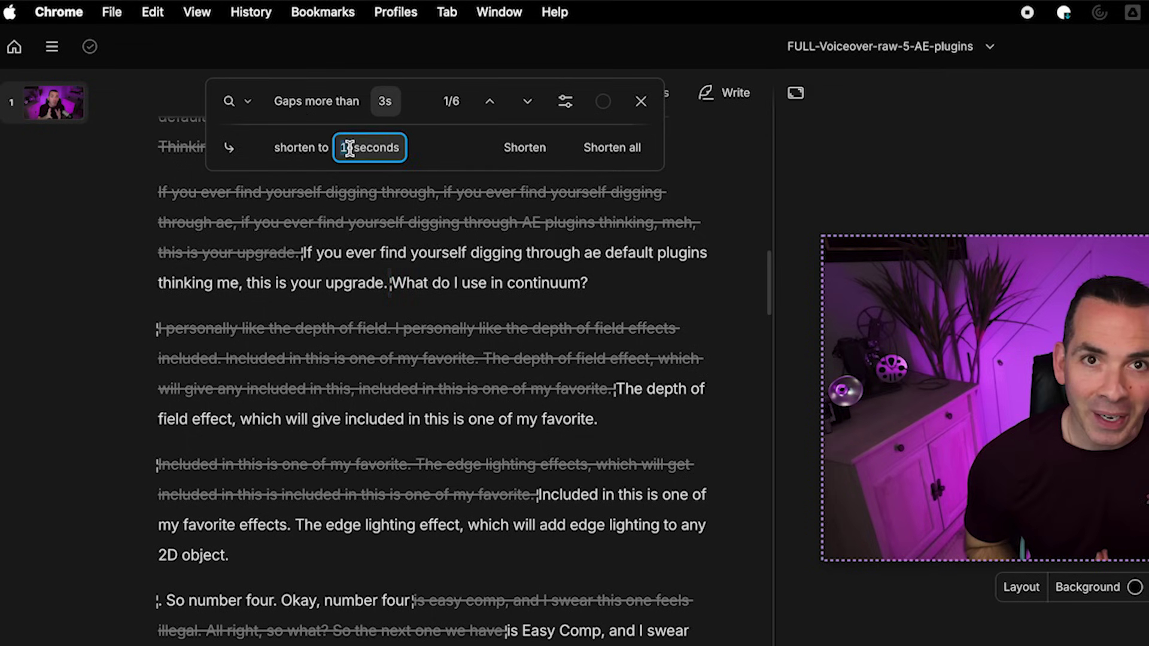
click(602, 150)
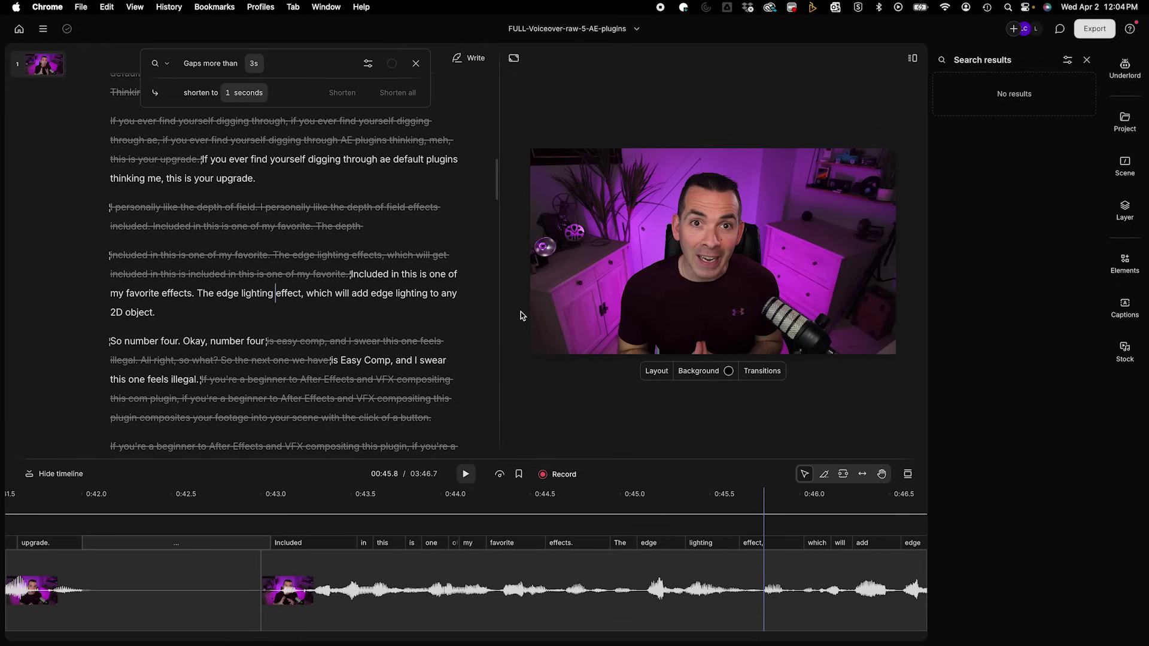
Generate chapters with Underlord on Auto count and add them with timestamps.
click(1087, 60)
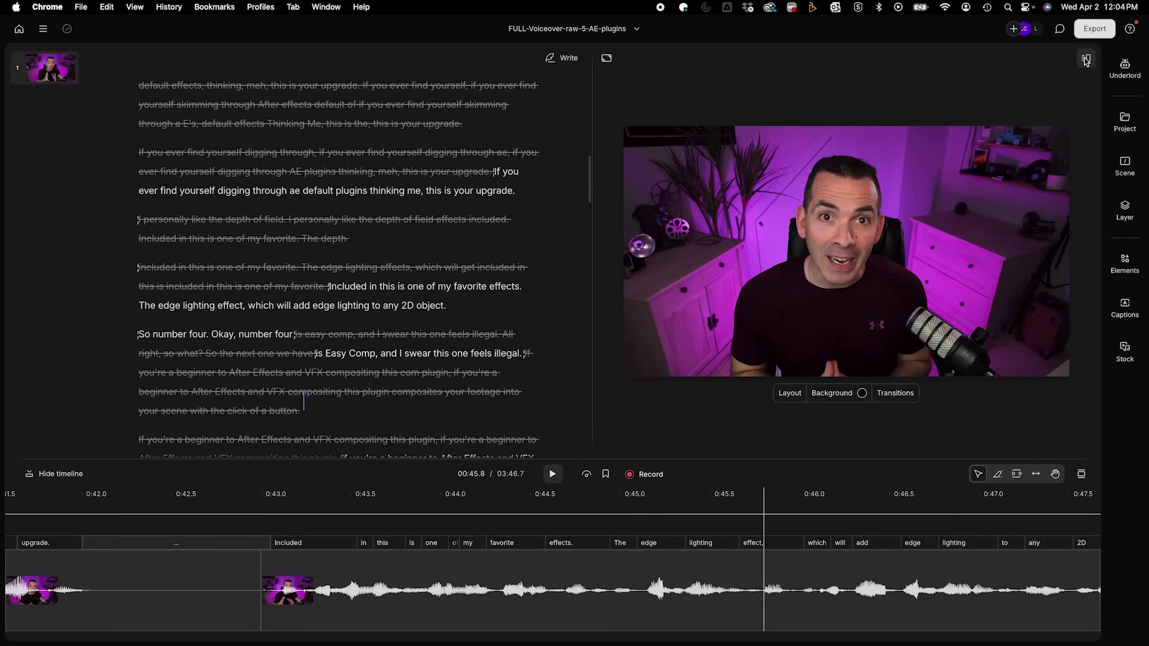
click(1123, 66)
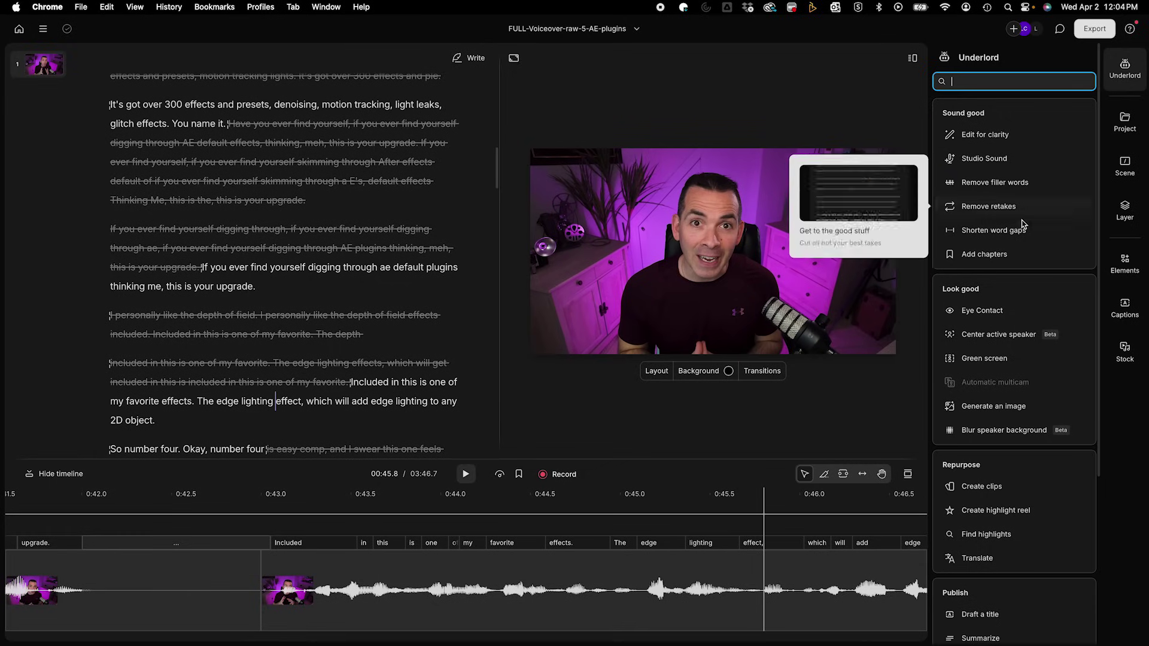
click(1004, 256)
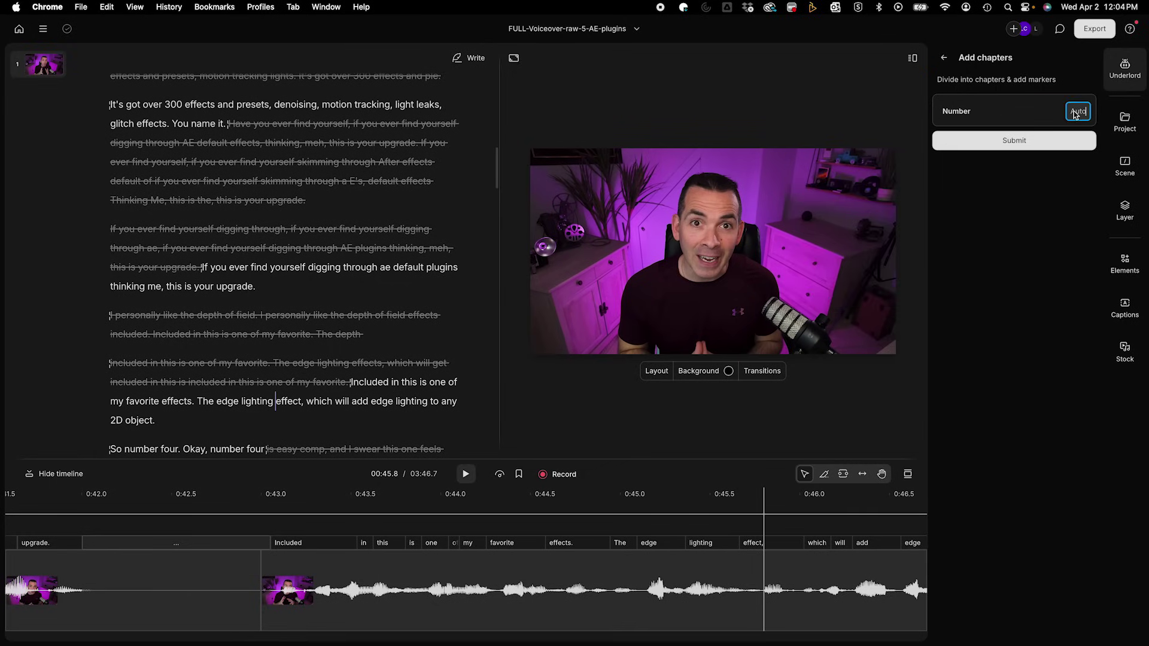
click(1031, 143)
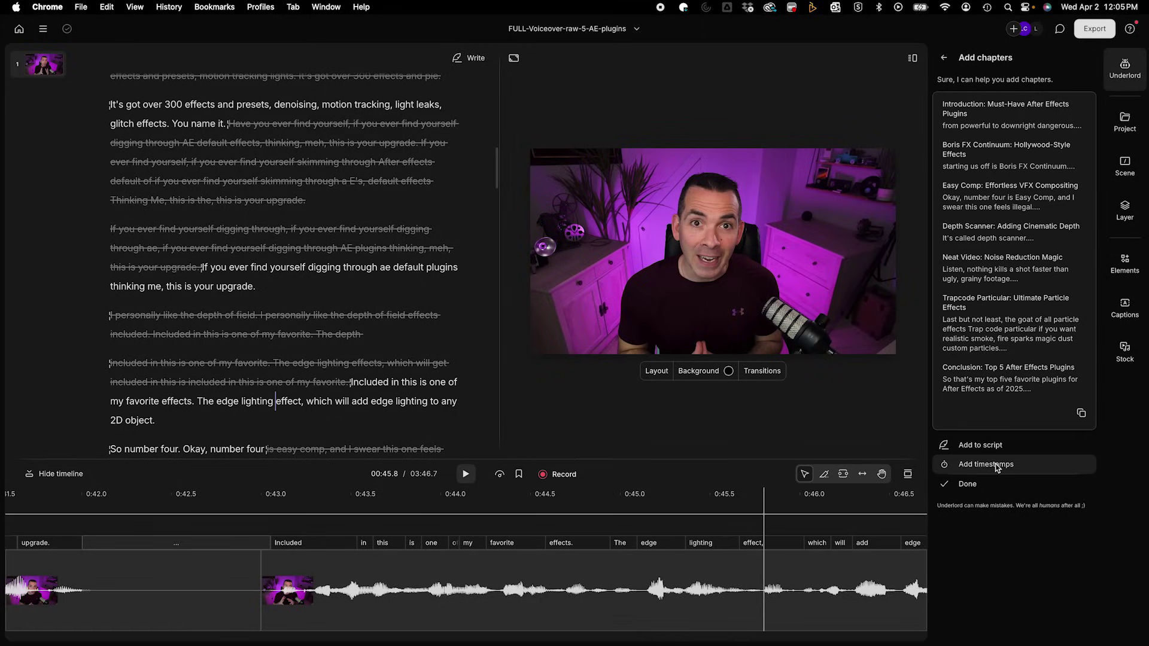
click(997, 467)
click(969, 333)
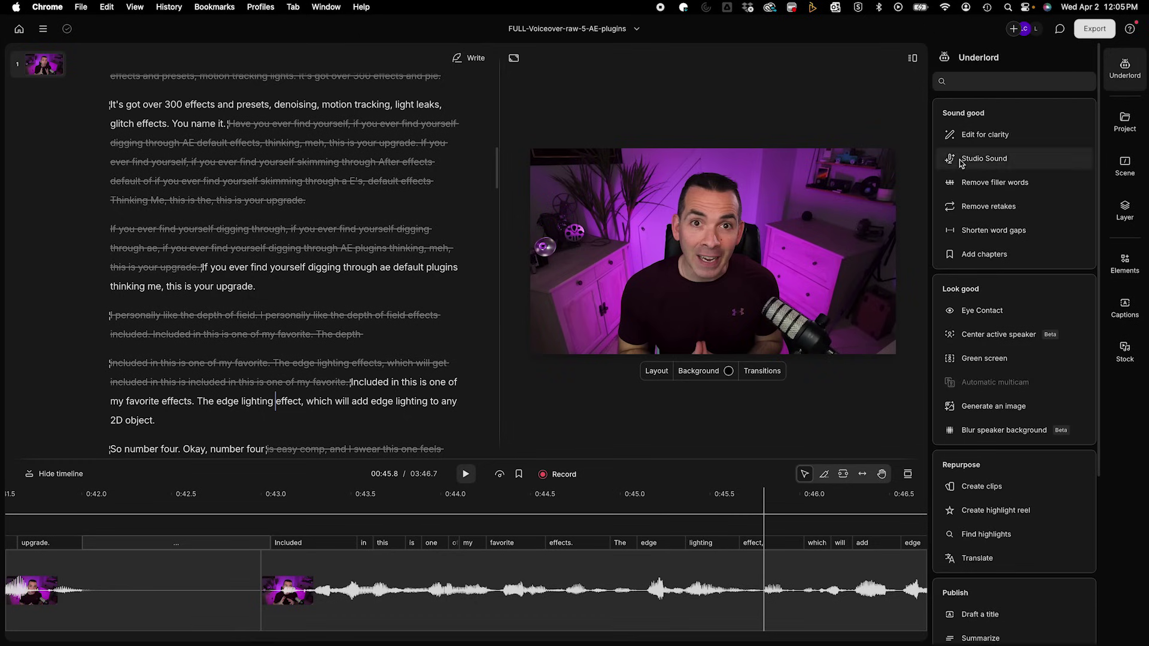
Move playback around the words 'edge', 'The' and 'any' to review the chaptered transcript.
scroll(991, 220, down, 3)
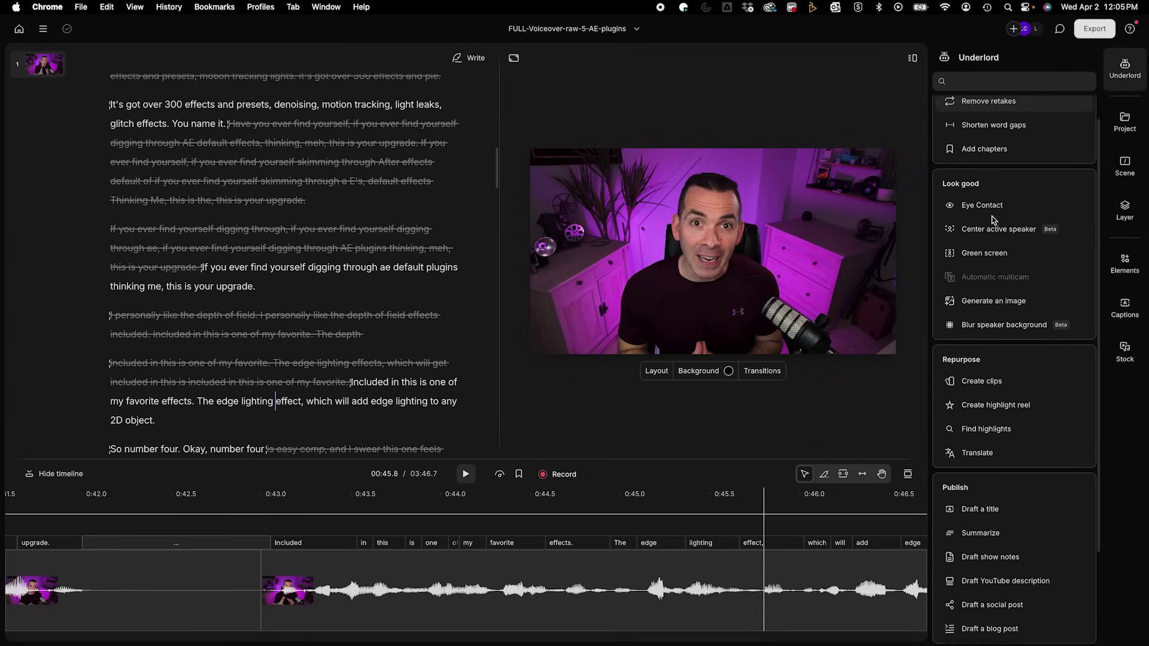
click(661, 499)
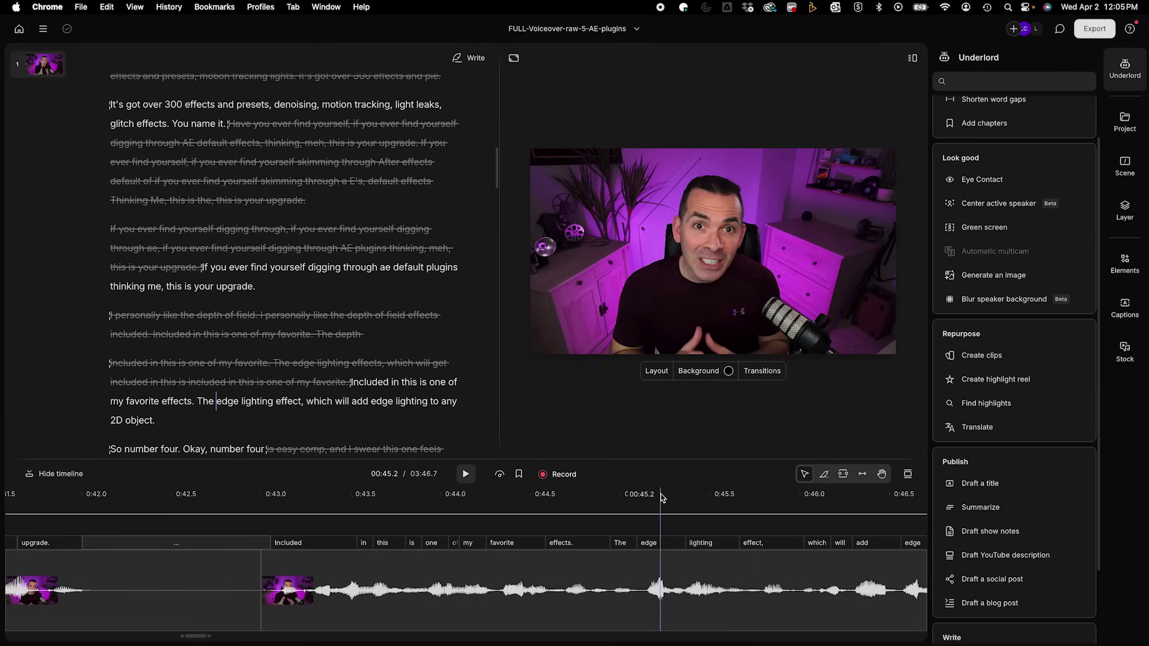
click(629, 502)
scroll(745, 522, right, 5)
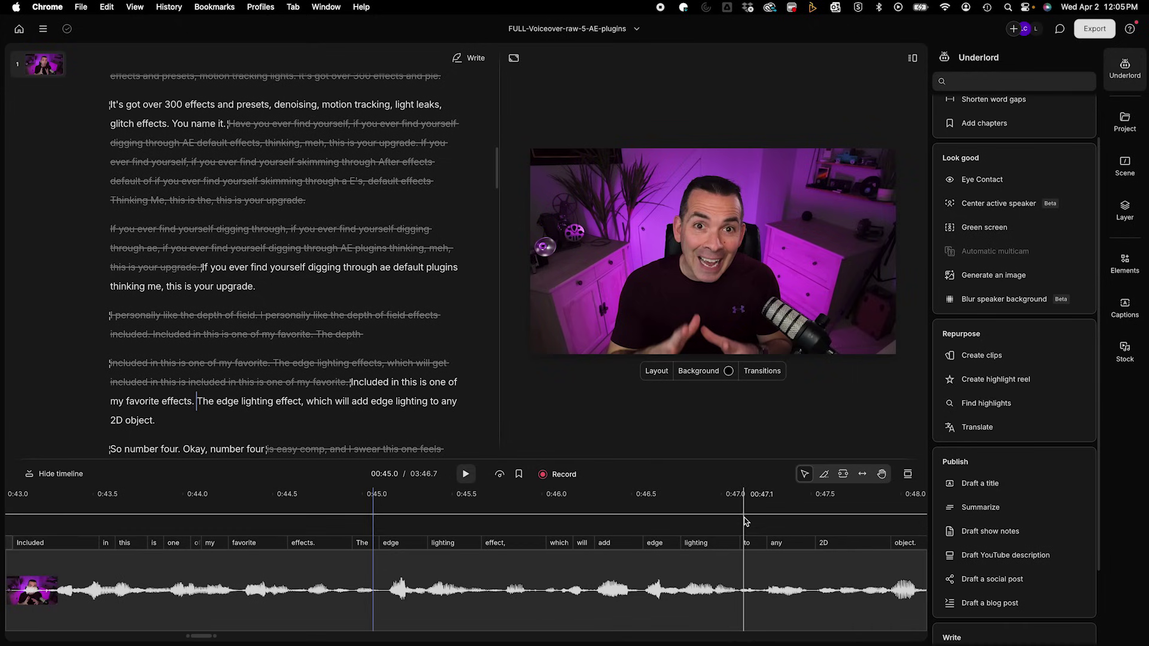
click(774, 521)
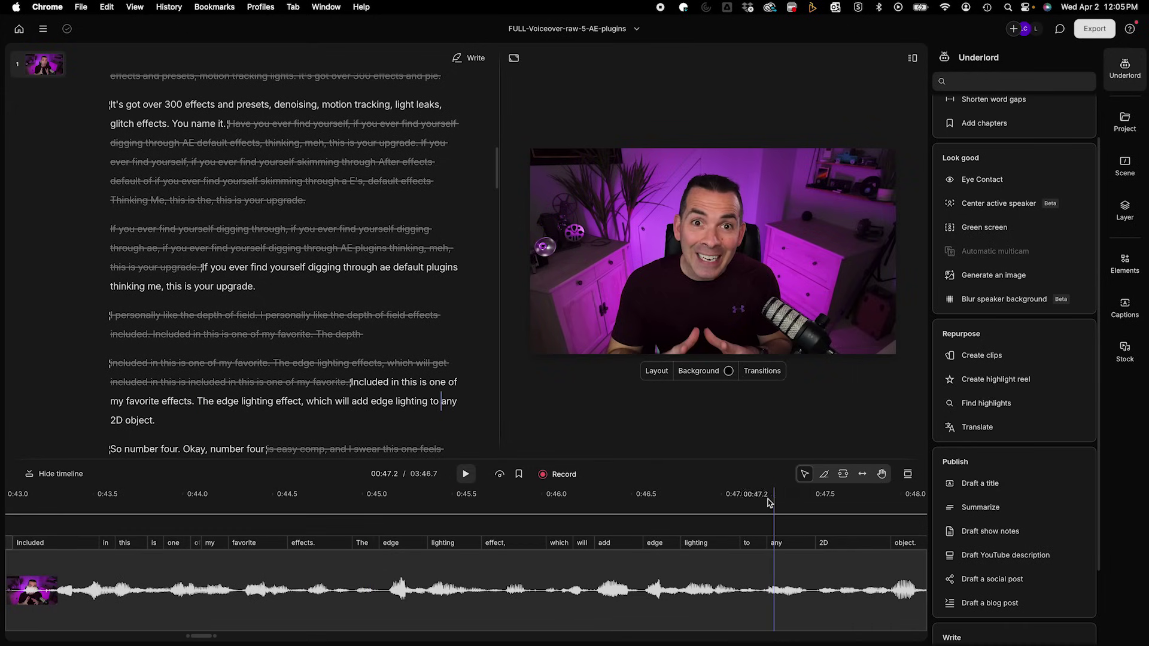
Enable Eye Contact correction for the speaker and bring up the Create clips options.
click(982, 181)
click(684, 527)
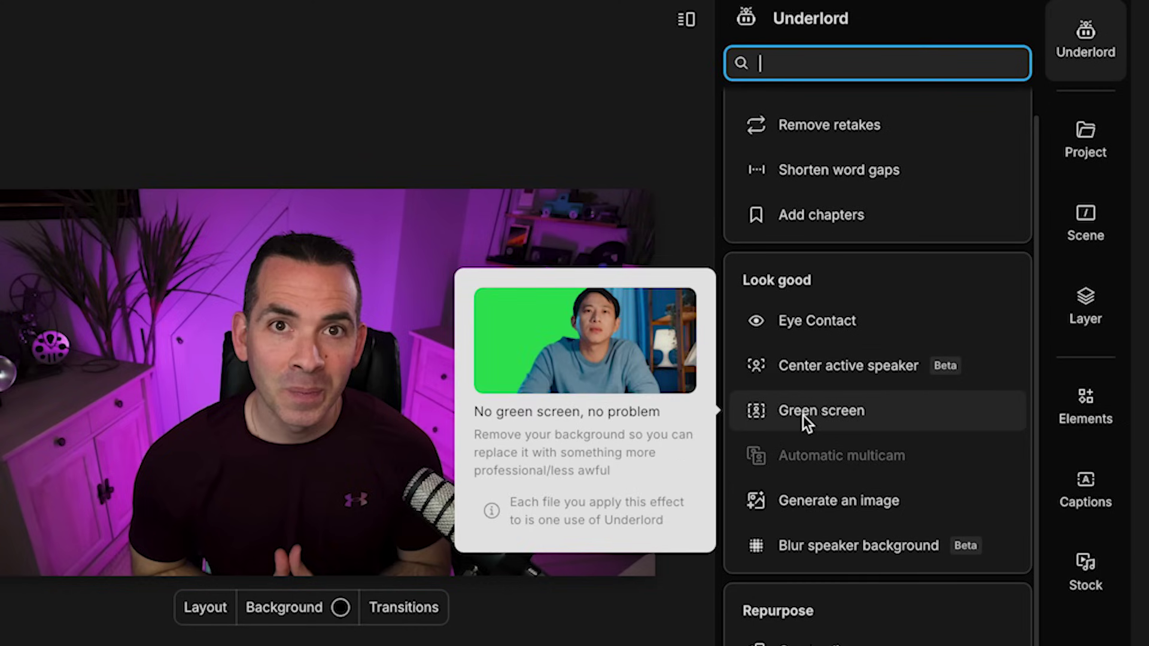
scroll(825, 411, down, 3)
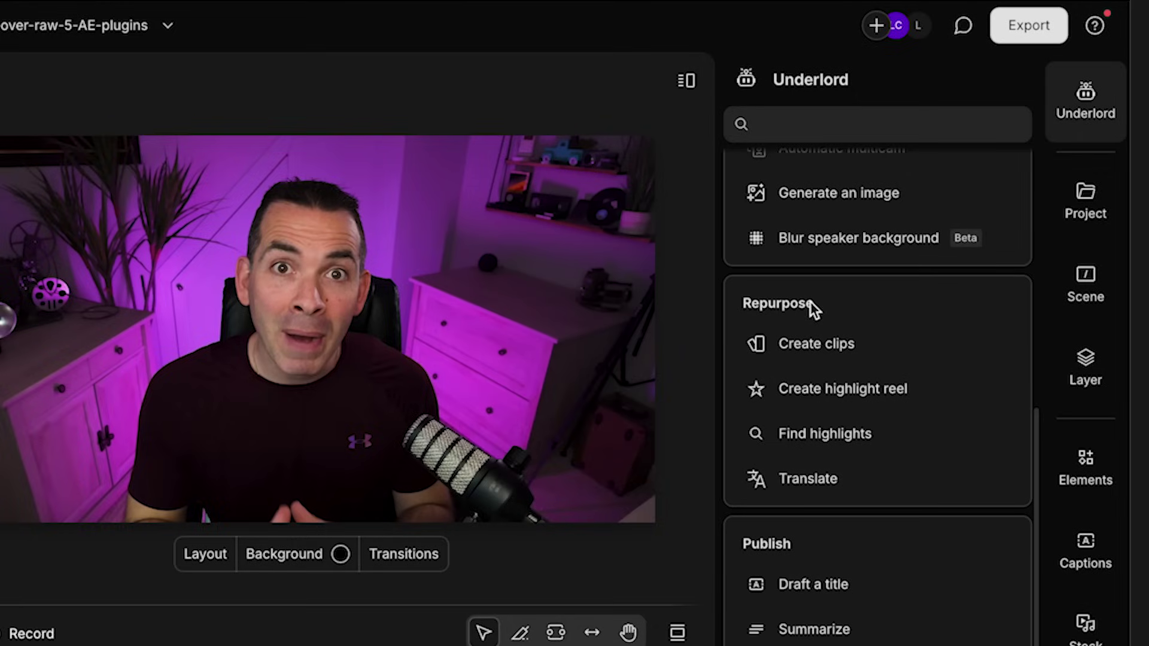
click(874, 345)
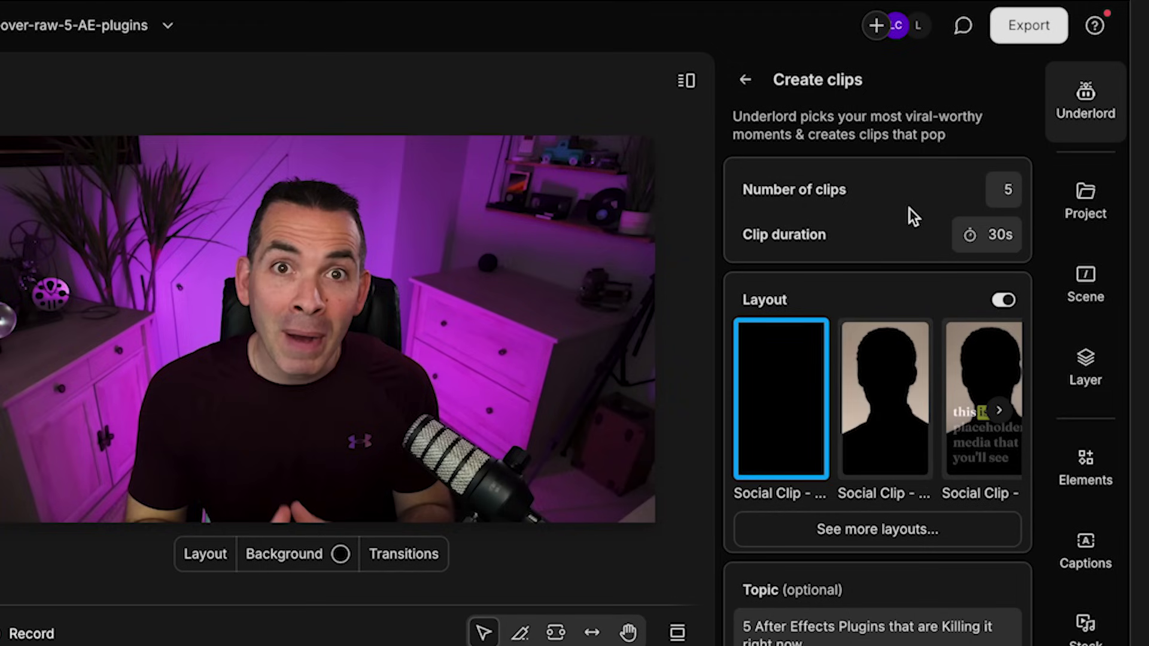
Generate the social clips and preview the first generated clip.
scroll(378, 160, down, 3)
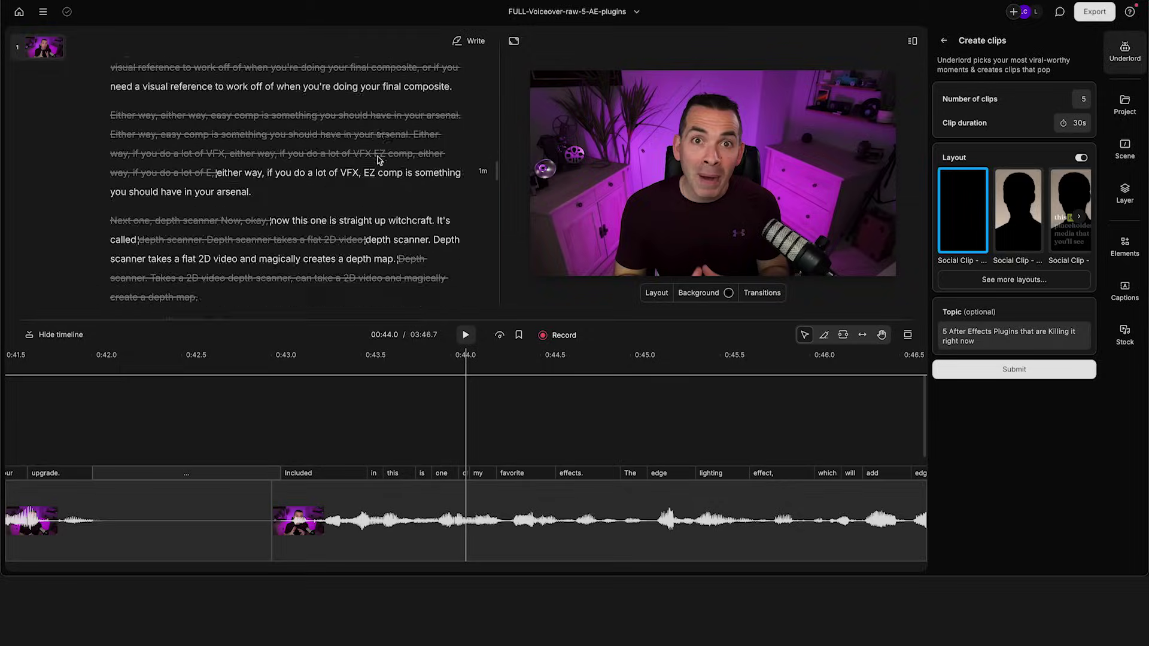
scroll(377, 160, up, 10)
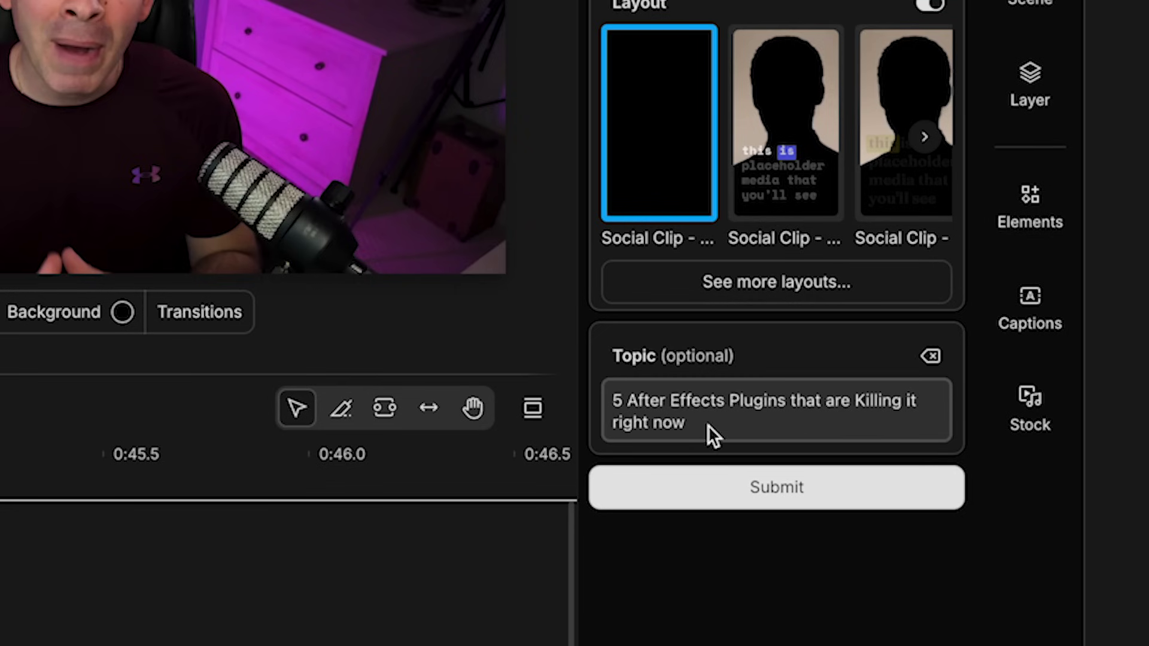
click(729, 490)
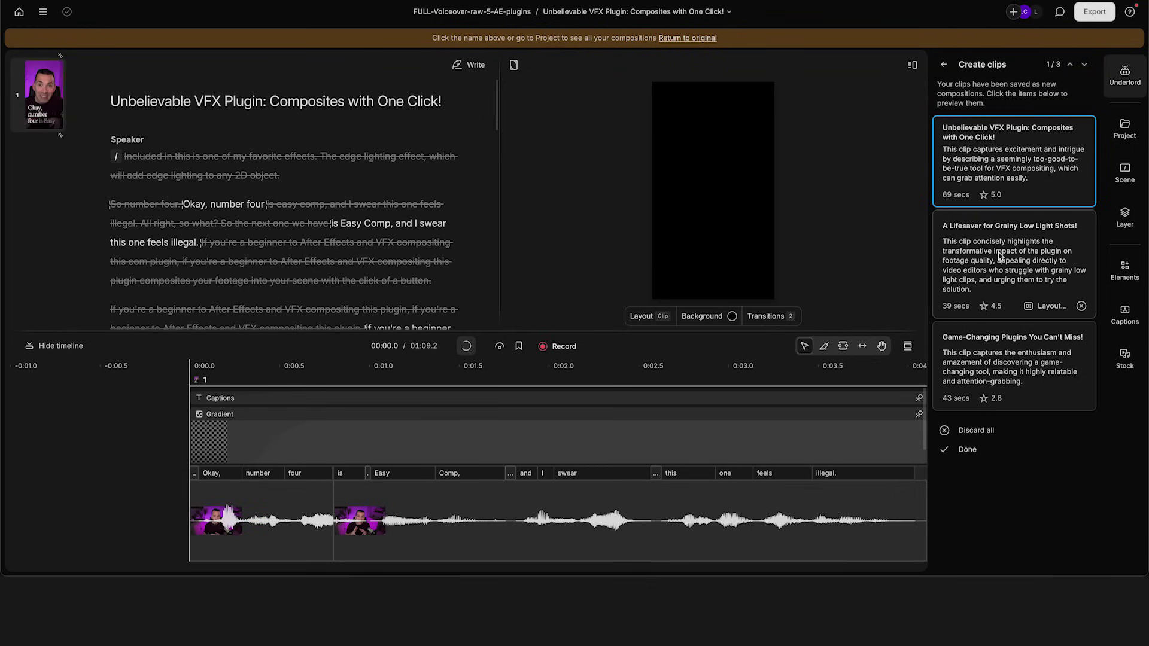
key(space)
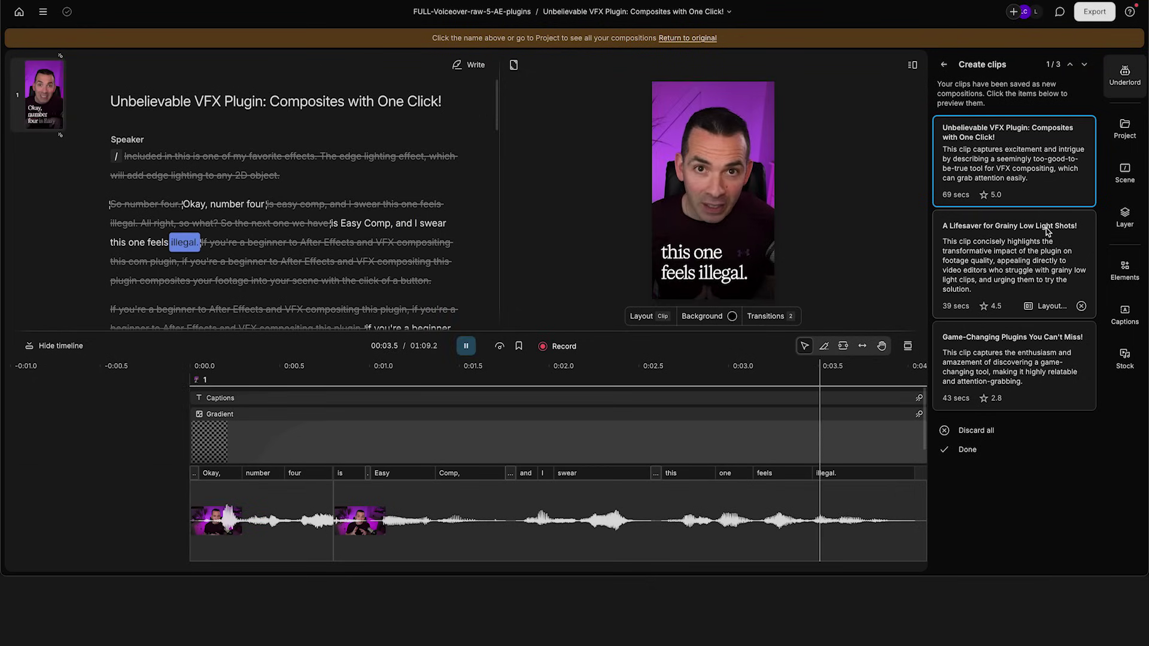
key(space)
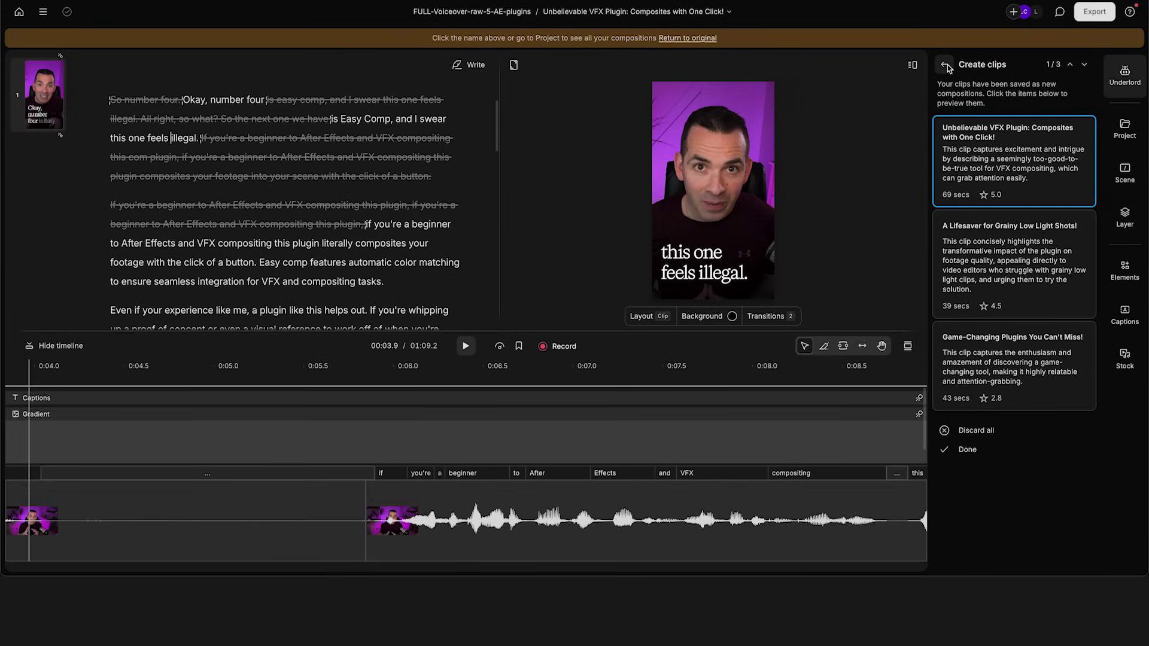
Export all three clips from the Clips folder in Compositions.
click(1126, 127)
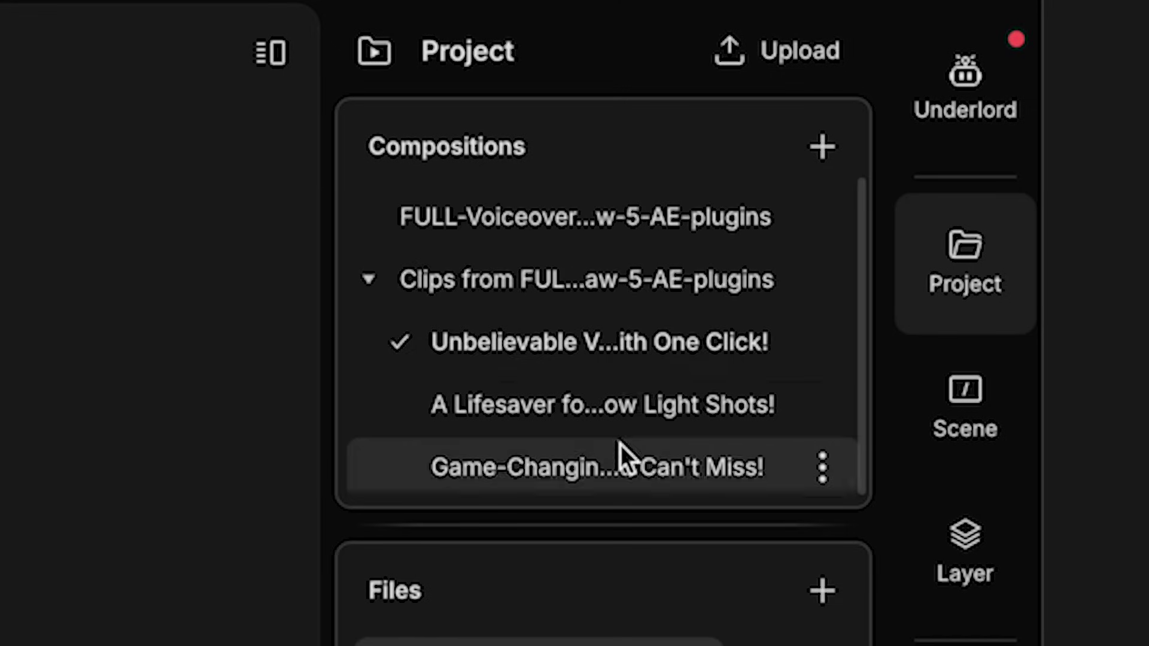
click(824, 276)
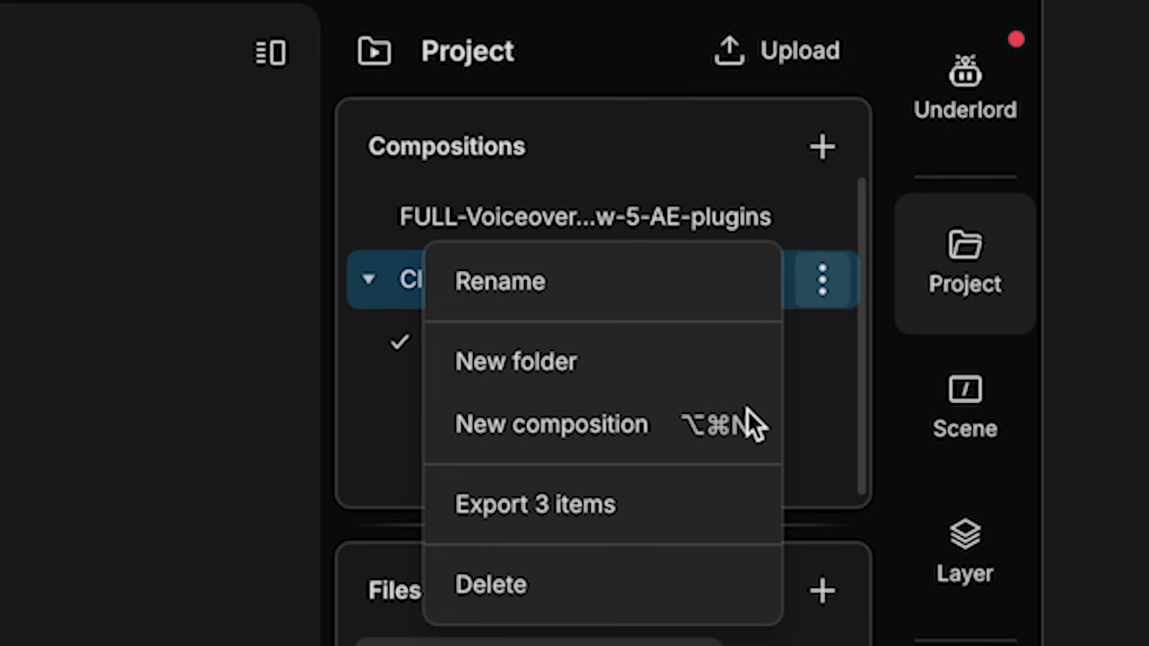
click(659, 501)
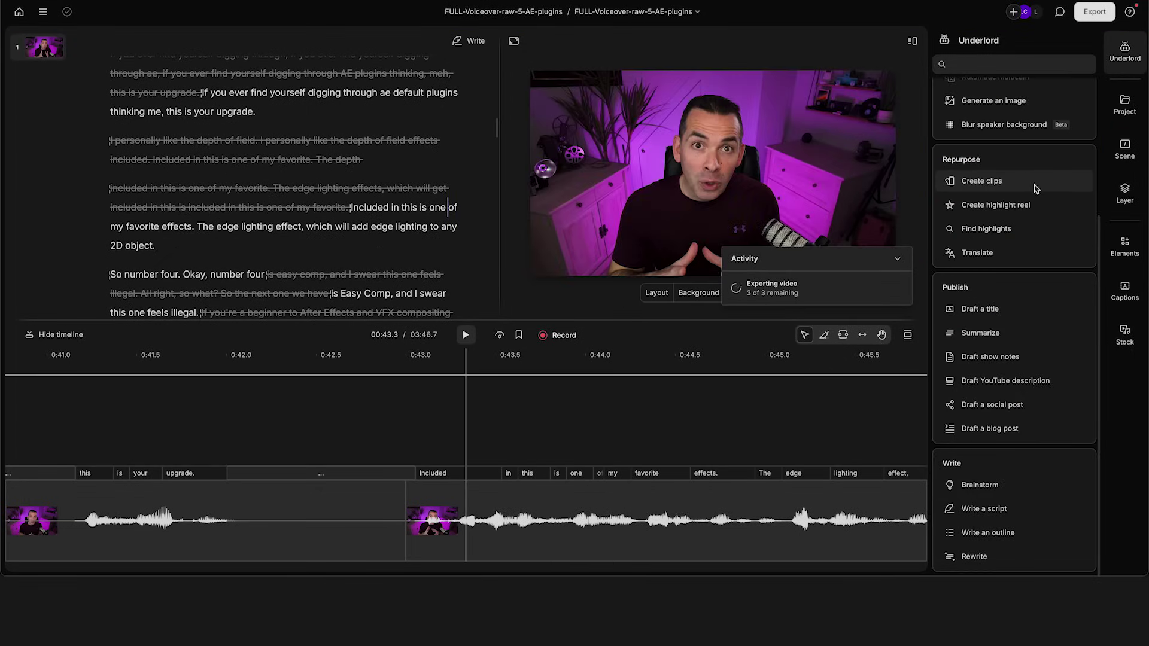
Generate an AI summary of the video with Underlord's Summarize tool.
mouse_move(1034, 208)
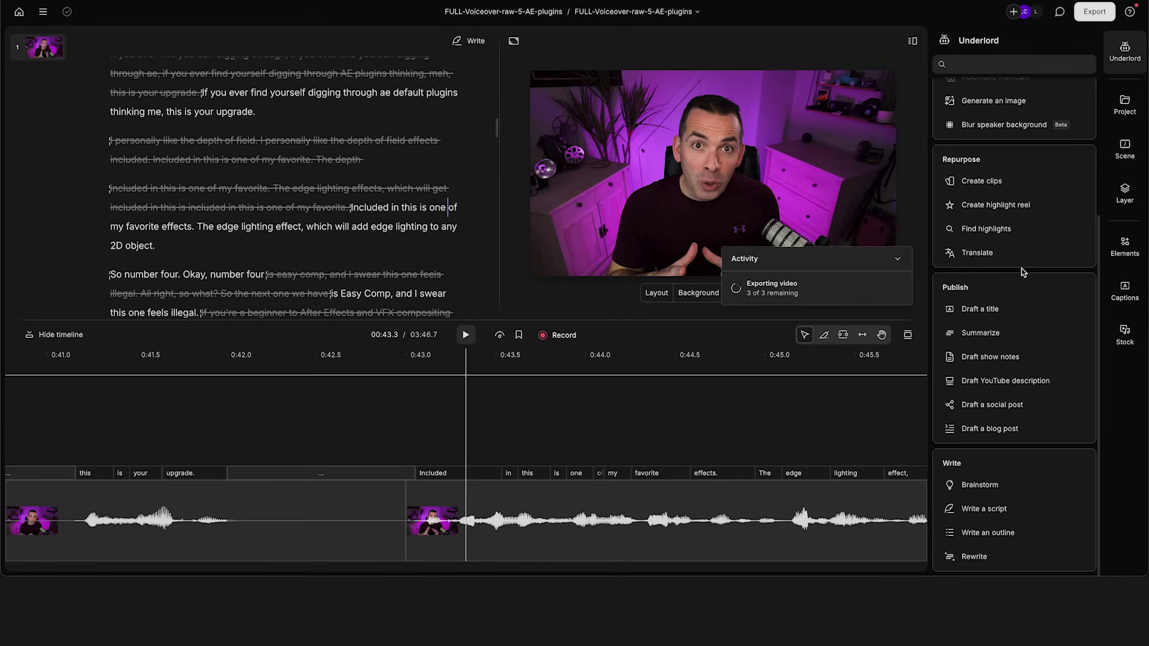
click(1022, 332)
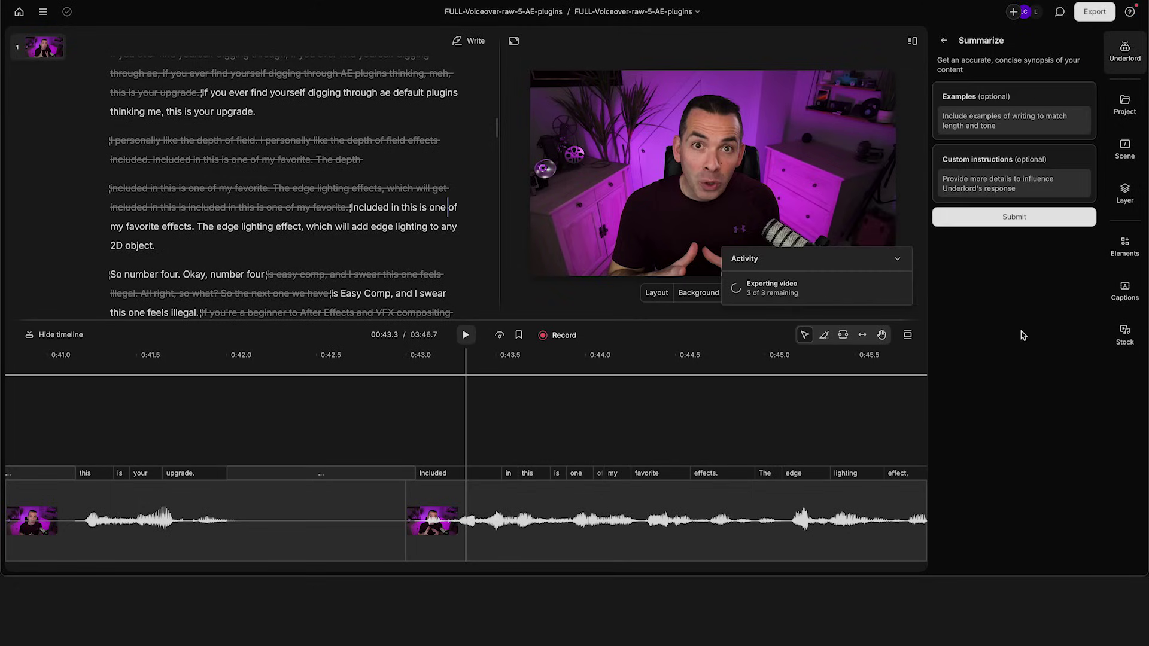
click(1003, 215)
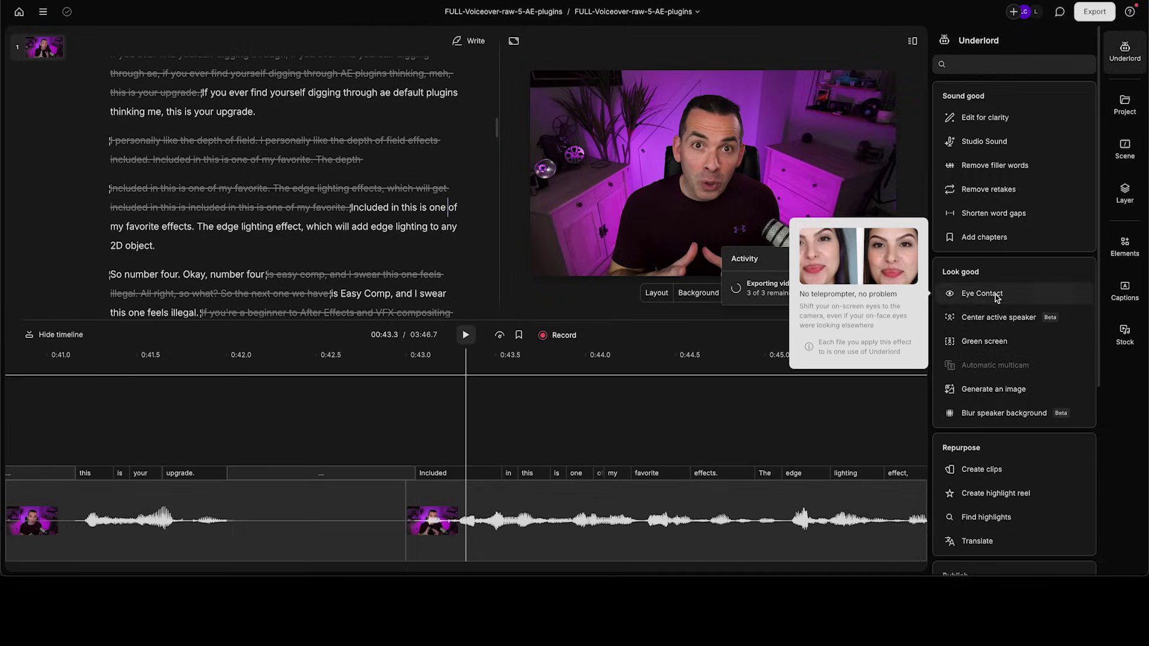
Draft title suggestions and copy all seven suggested titles.
scroll(996, 295, down, 6)
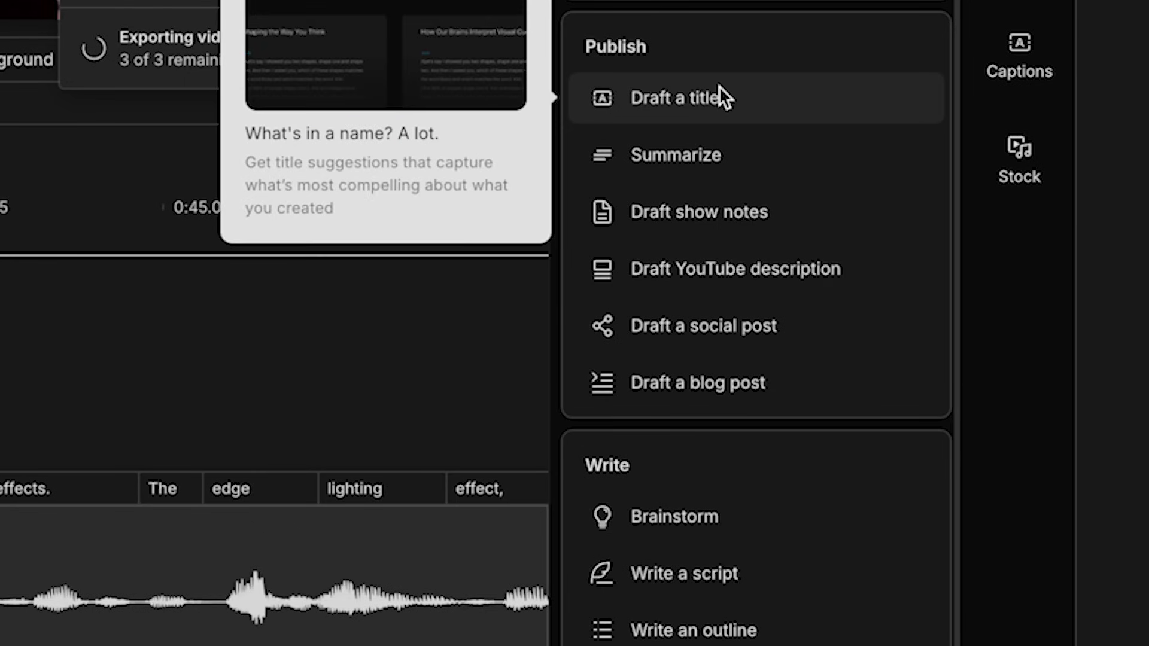
click(739, 98)
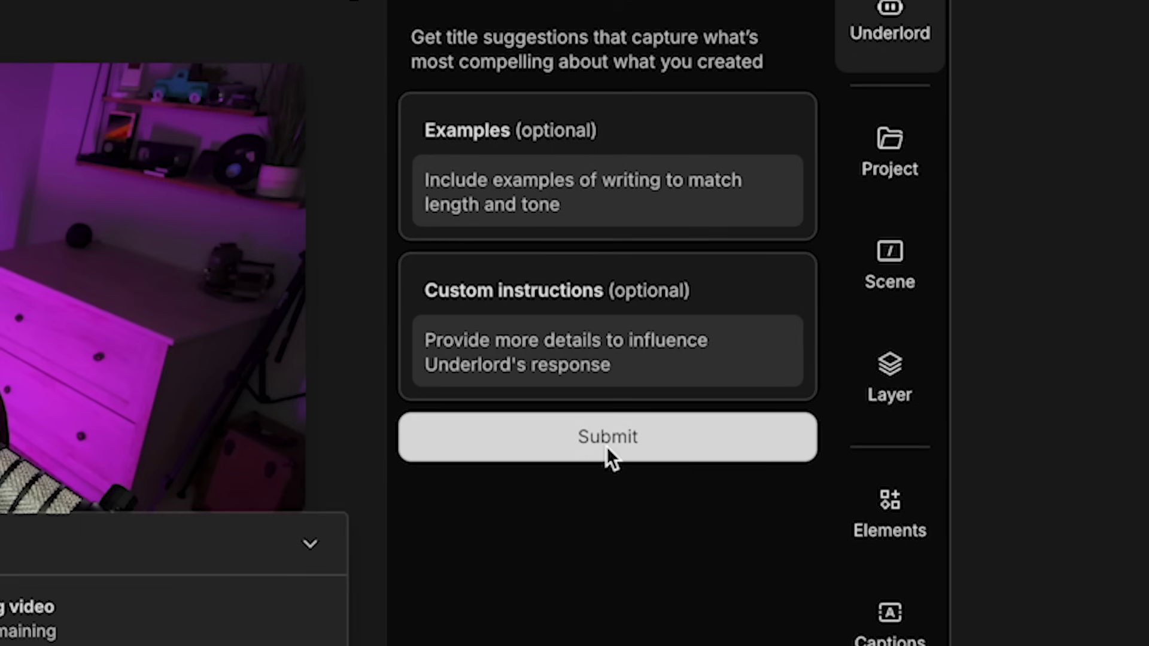
click(606, 447)
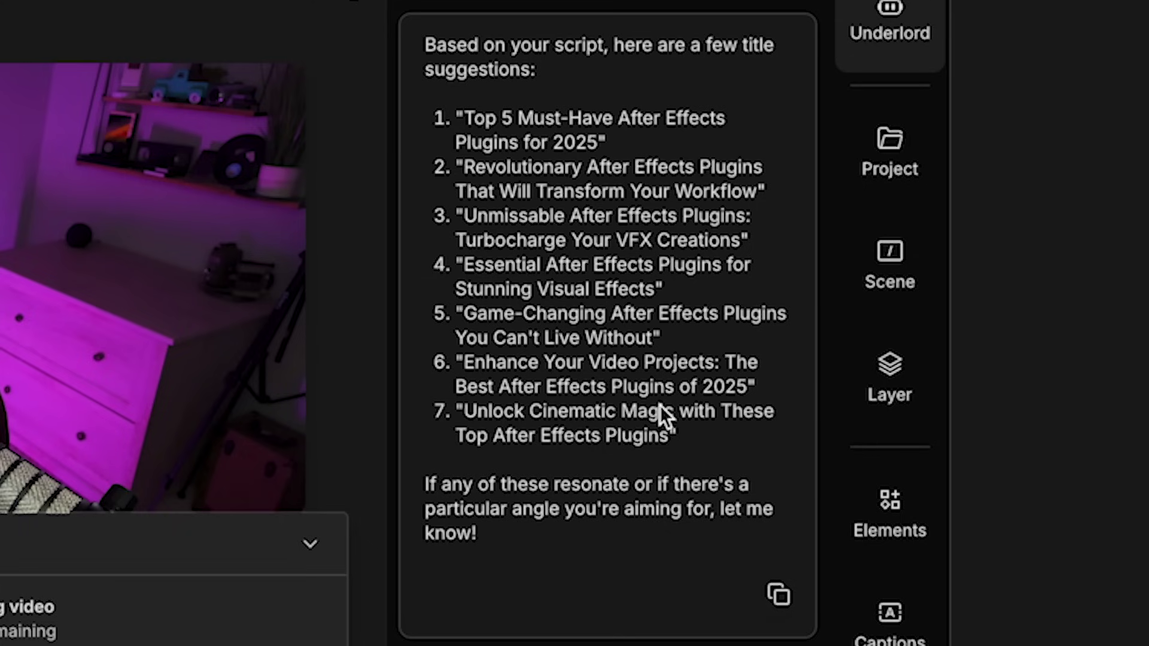
drag(677, 443, 454, 117)
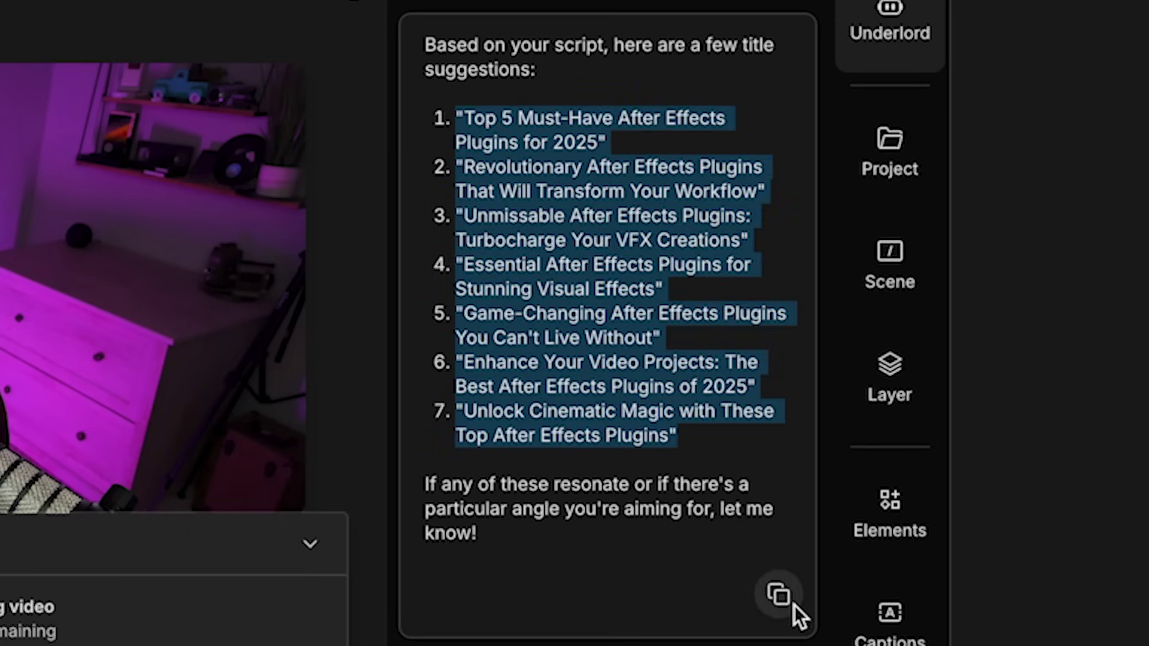
click(779, 595)
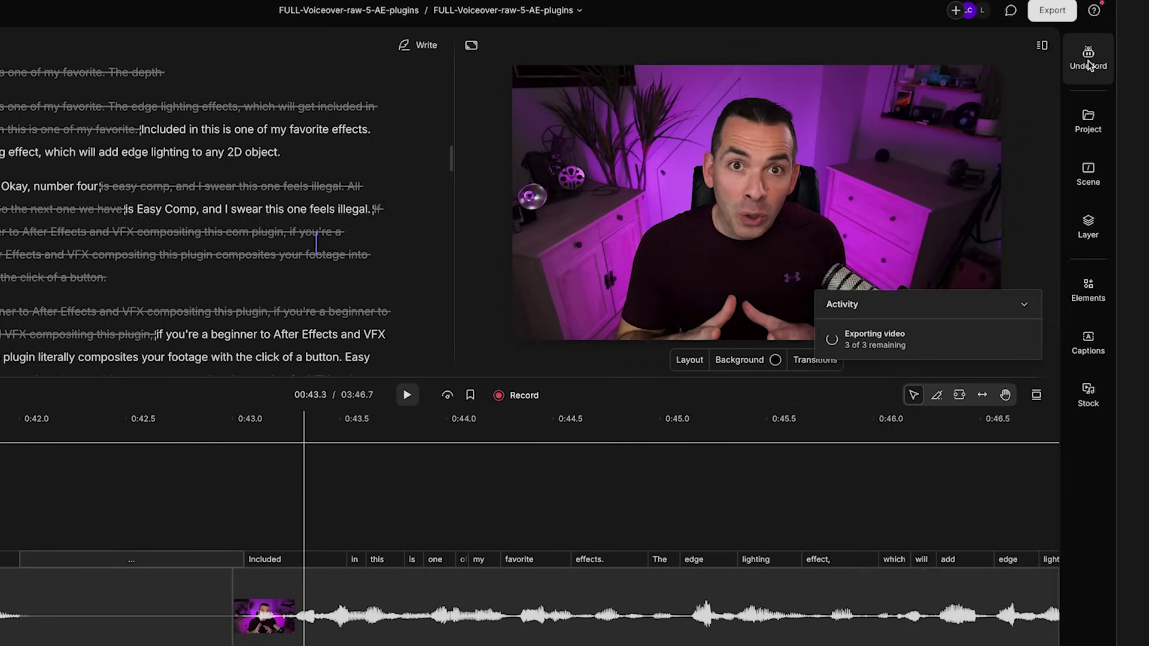
click(1093, 124)
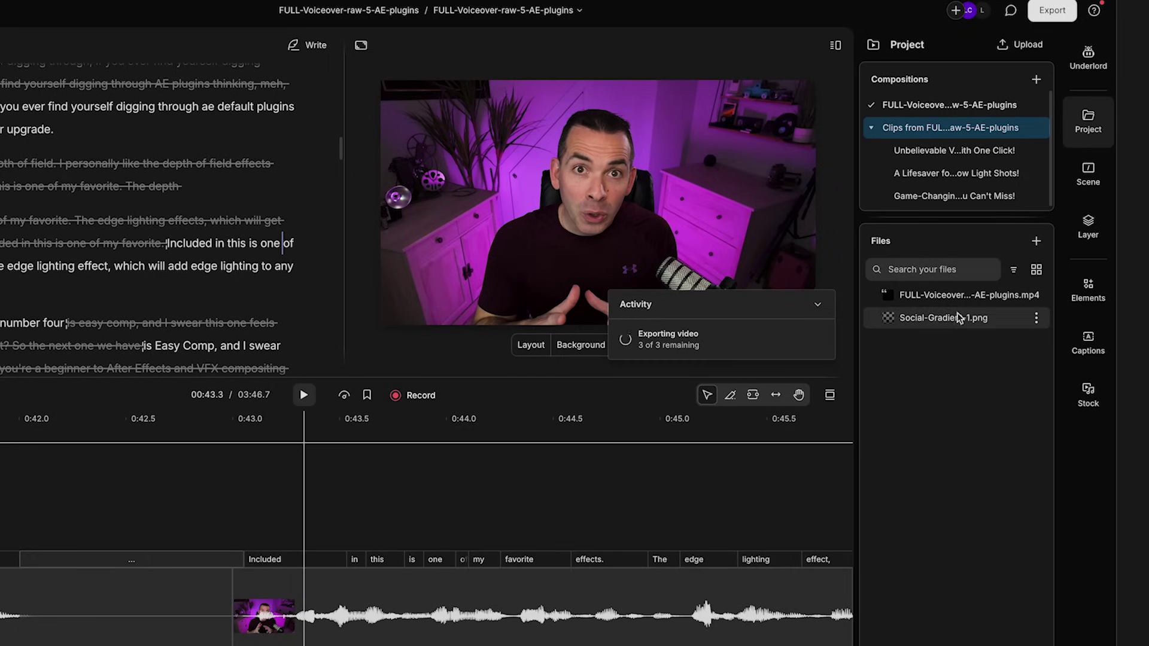
Add a background to the scene, leaving the layout and effects unchanged.
click(1091, 174)
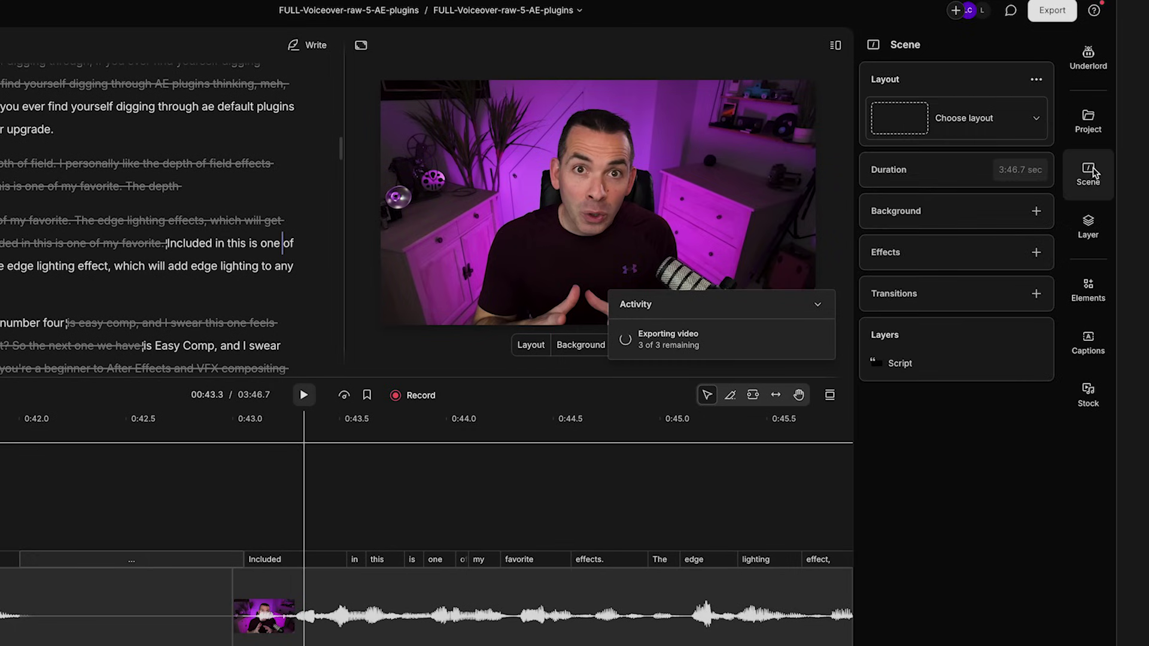
click(1014, 104)
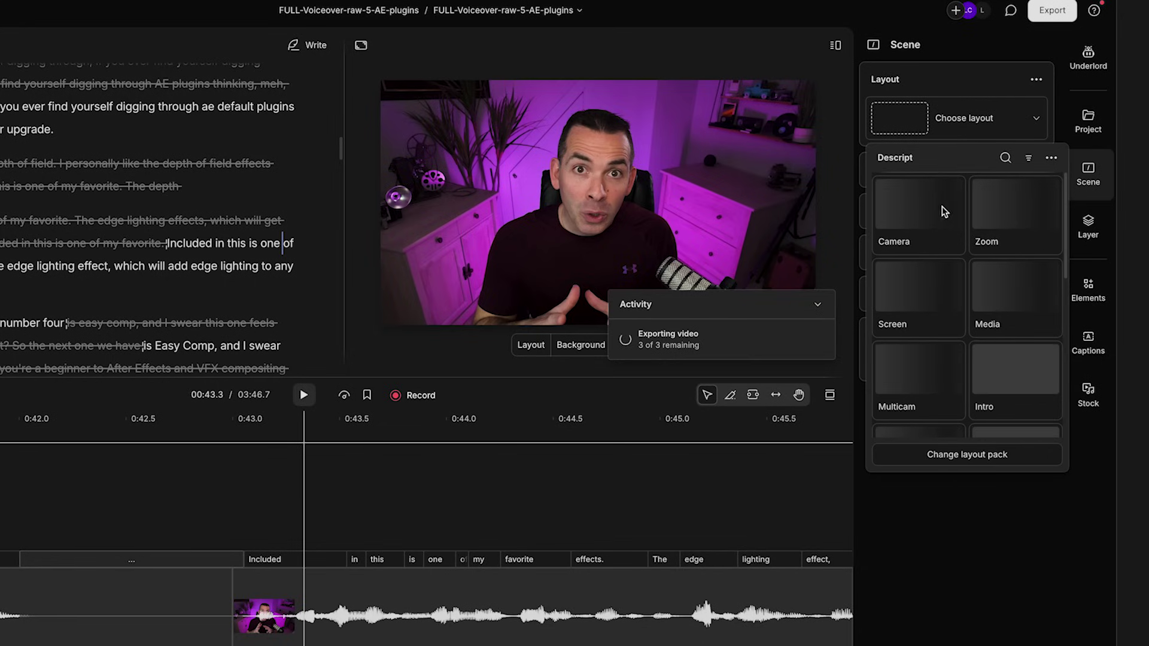
click(989, 45)
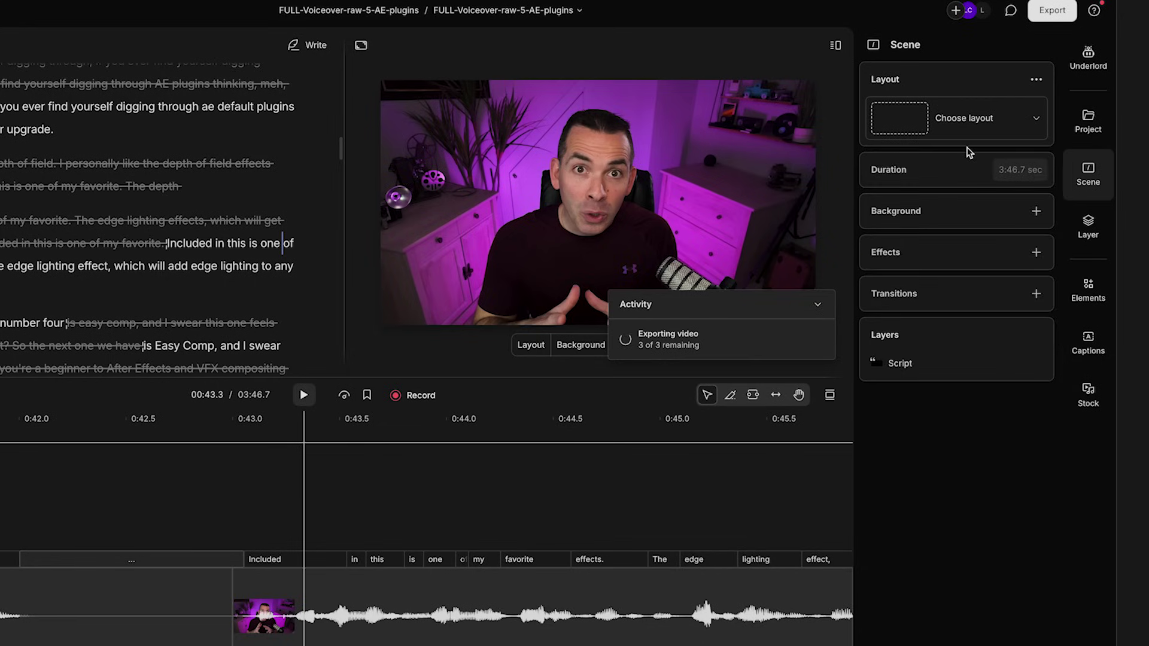
click(976, 213)
click(1029, 253)
key(Escape)
Check the Script layer's opacity, browse elements and caption styles, and show stock audio.
click(1091, 224)
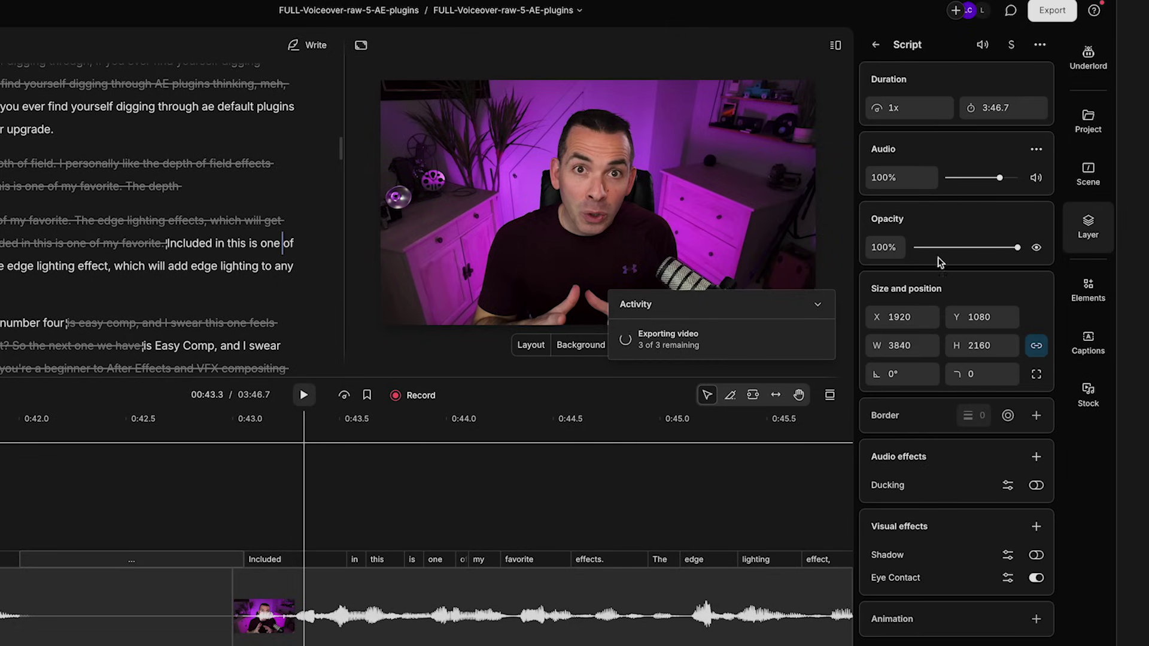
drag(959, 248, 1019, 247)
click(1088, 291)
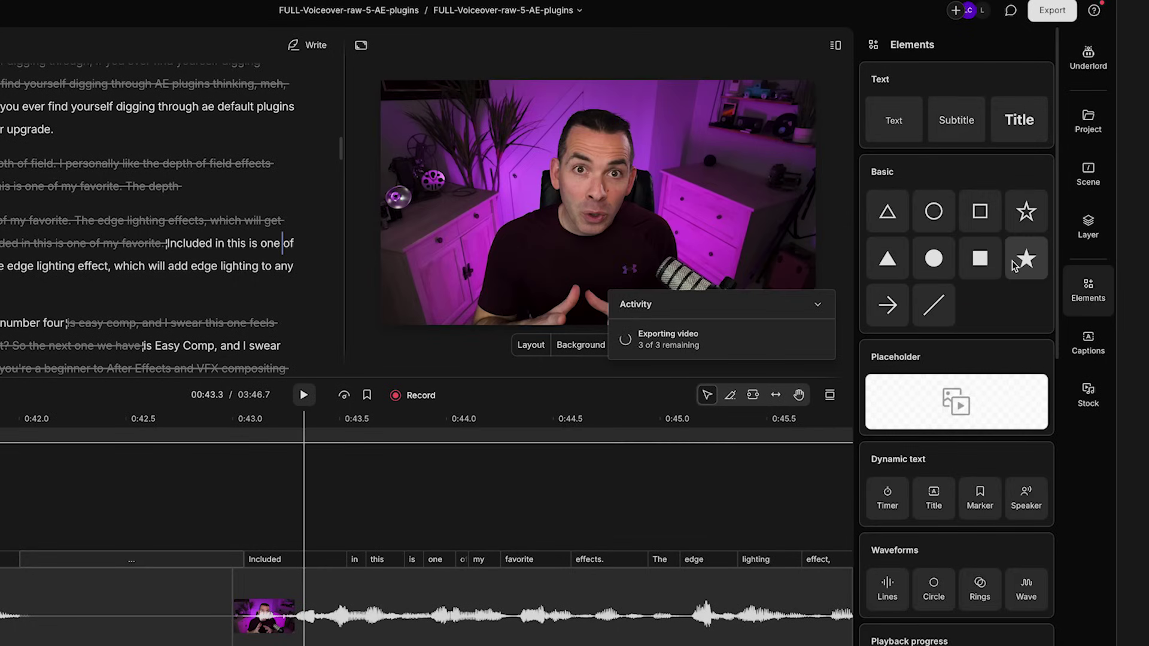
scroll(995, 354, down, 1)
scroll(996, 356, down, 3)
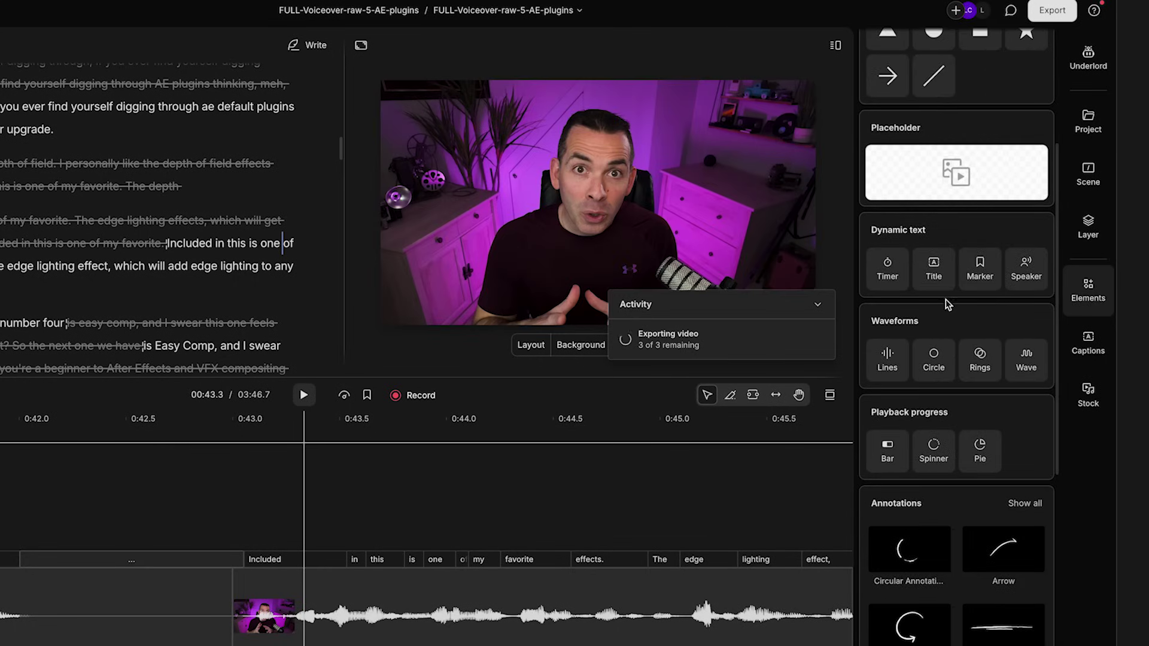
scroll(946, 306, down, 5)
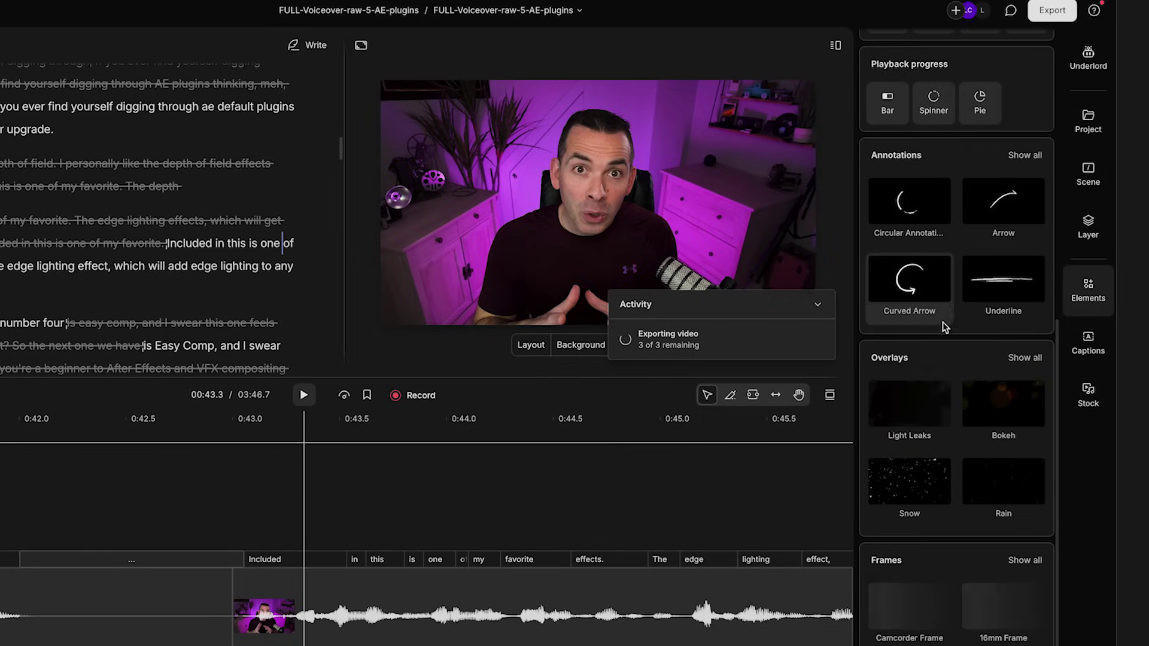
scroll(943, 359, down, 1)
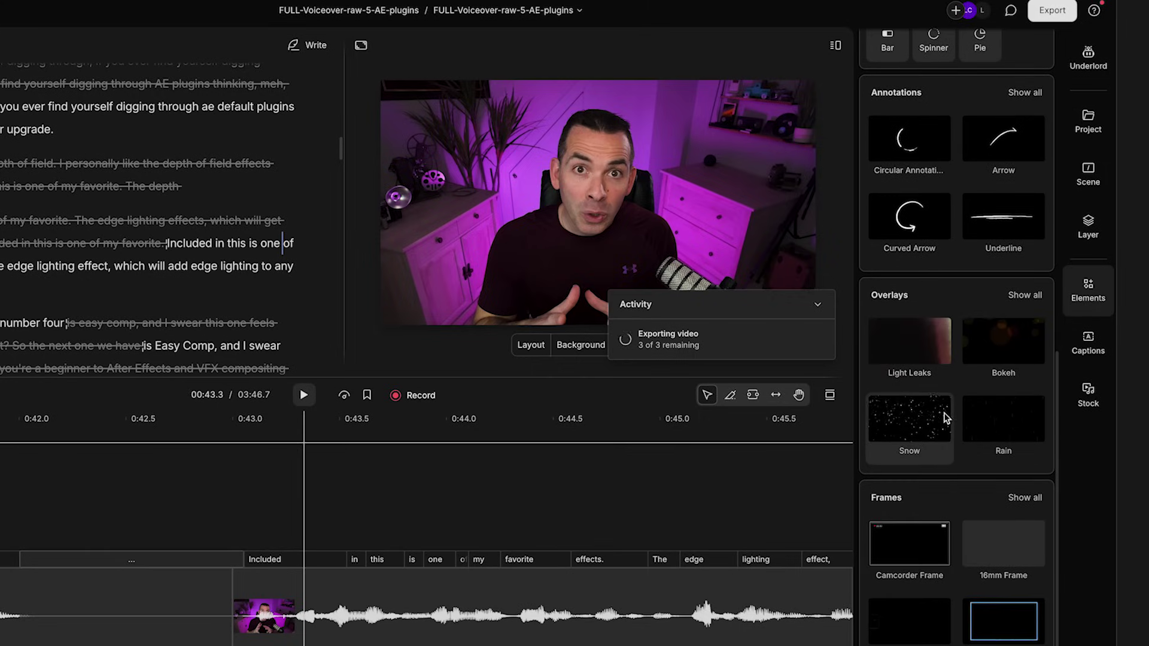
scroll(946, 479, up, 10)
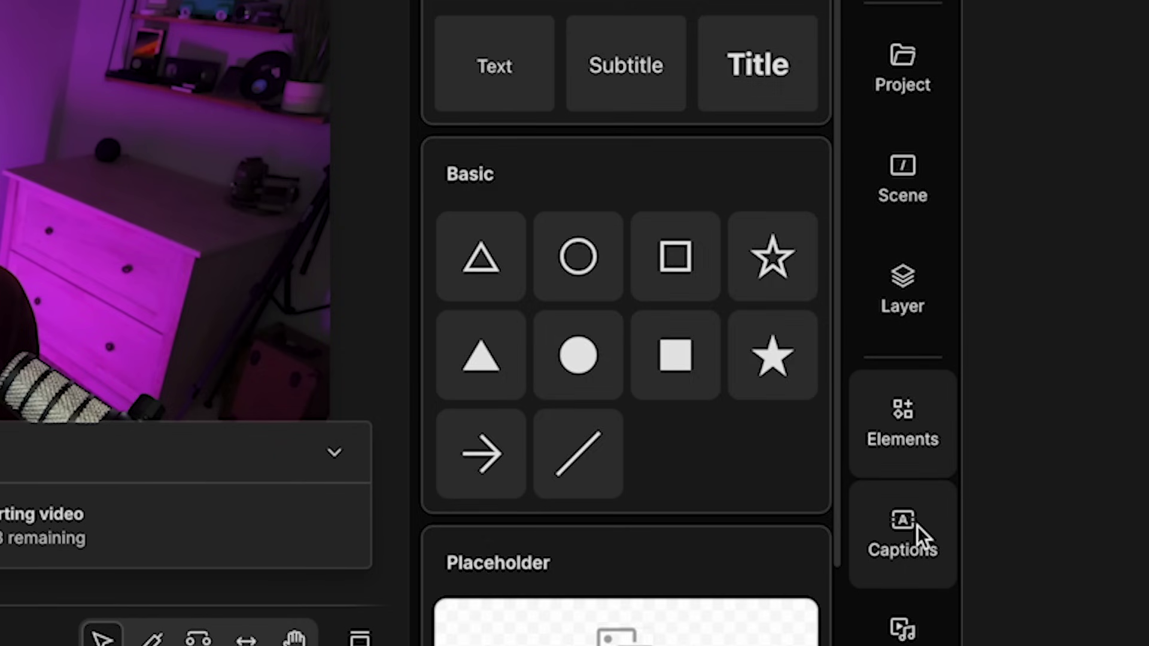
click(1091, 341)
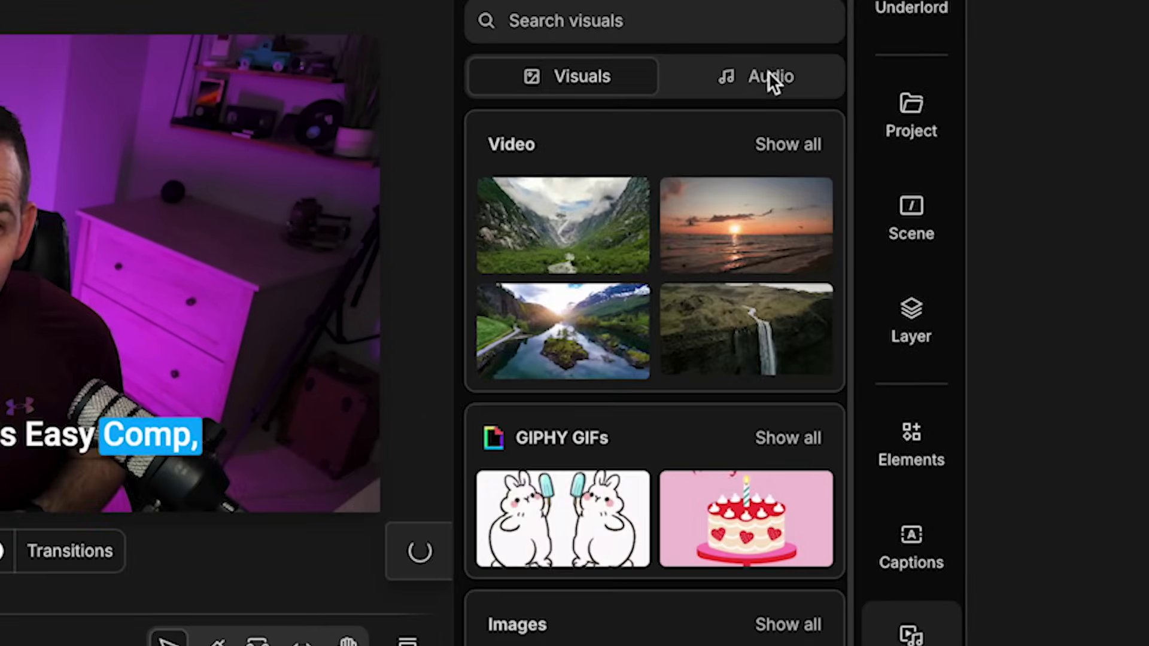
click(768, 73)
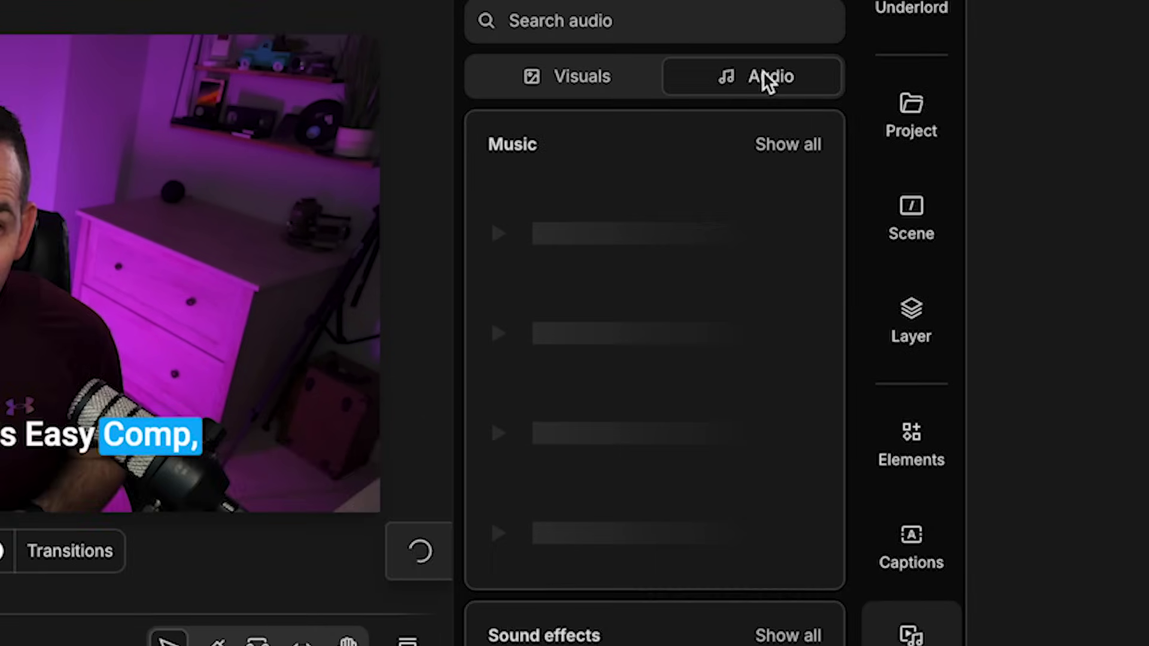